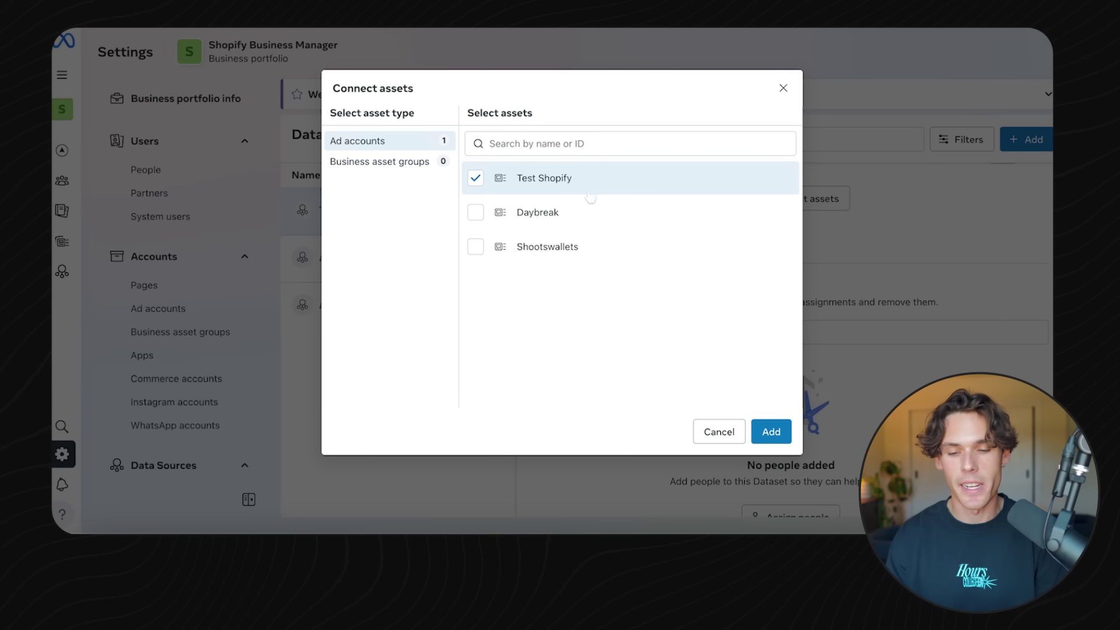
# - Connect the Test Shopify ad account to the dataset and go to Ads Manager, dismissing the payment method notice
pyautogui.click(774, 434)
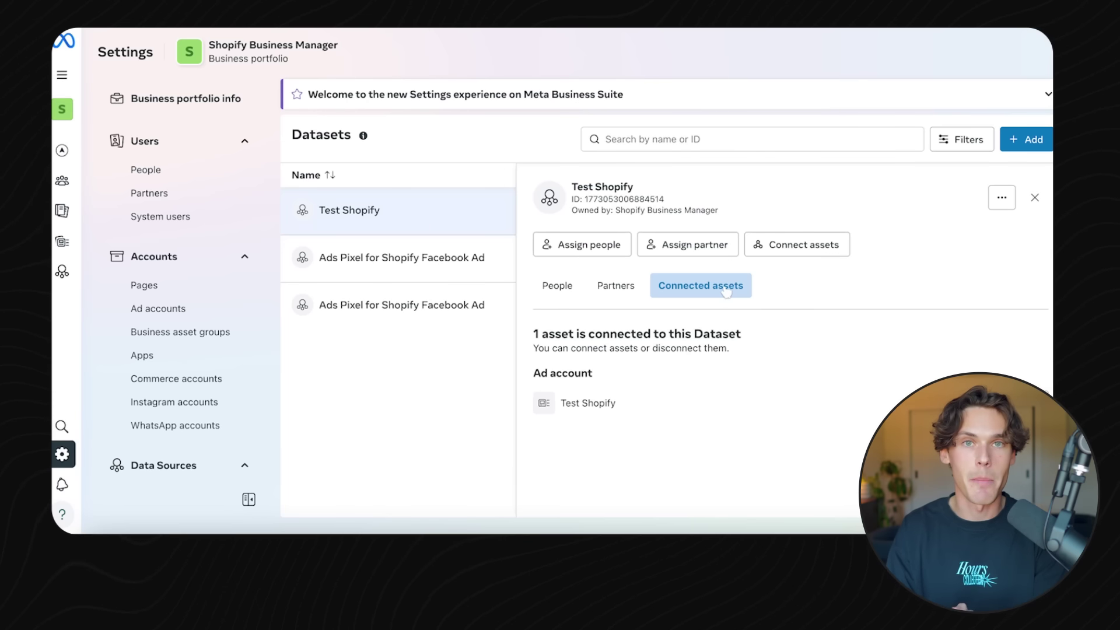
pyautogui.moveTo(115, 71)
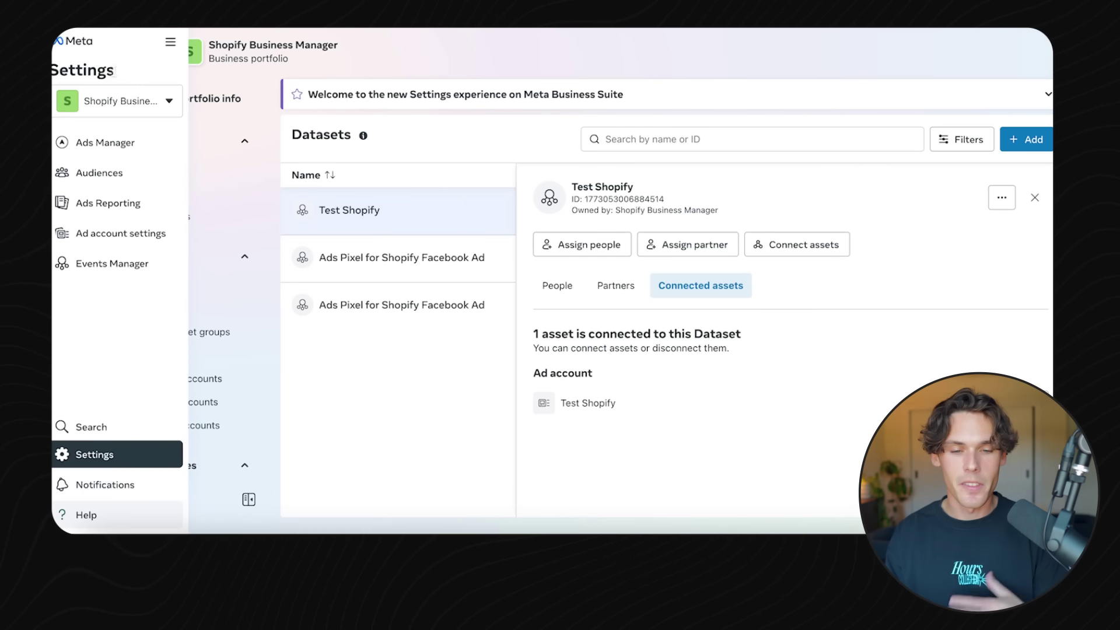
pyautogui.click(125, 146)
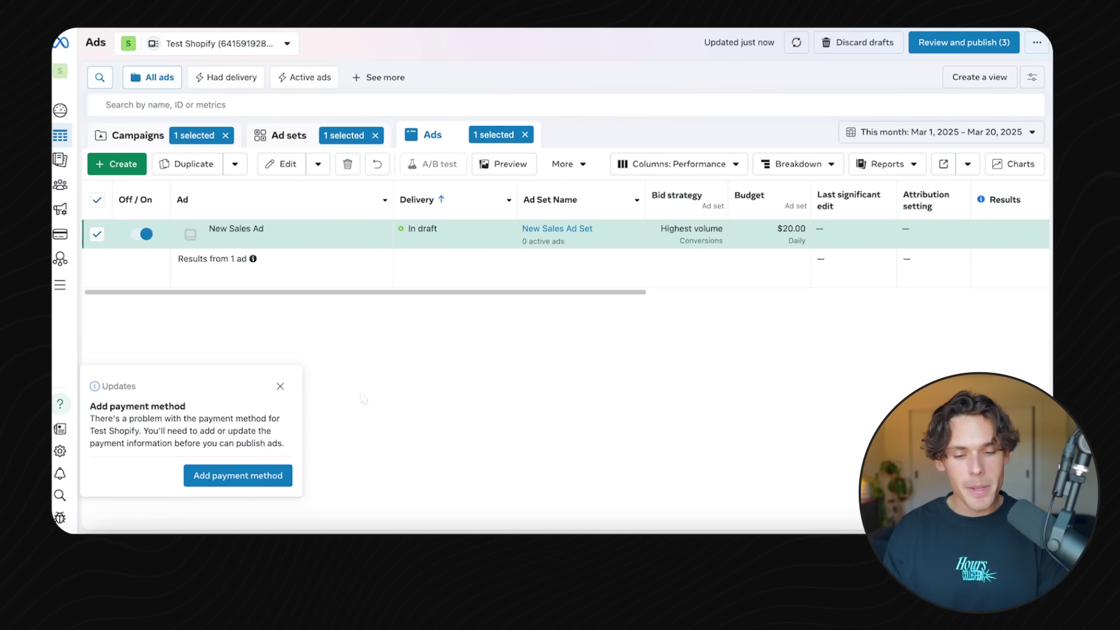
pyautogui.click(279, 386)
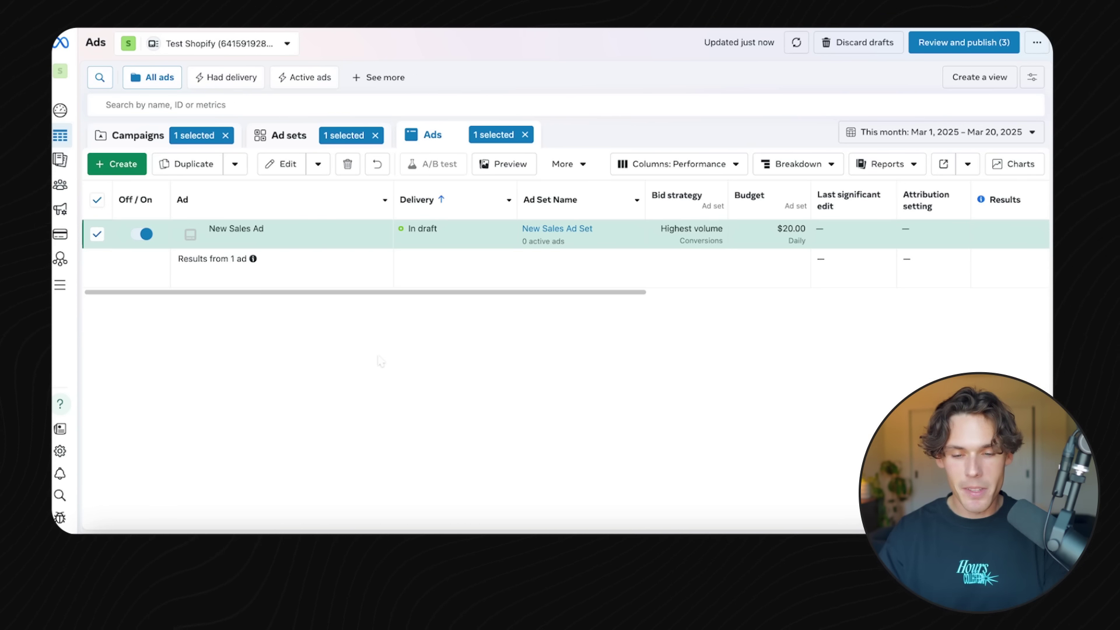
# - Look through the performance columns and compare the campaign, ad set and ad levels of the draft sales campaign
pyautogui.hscroll(1, 872, 286)
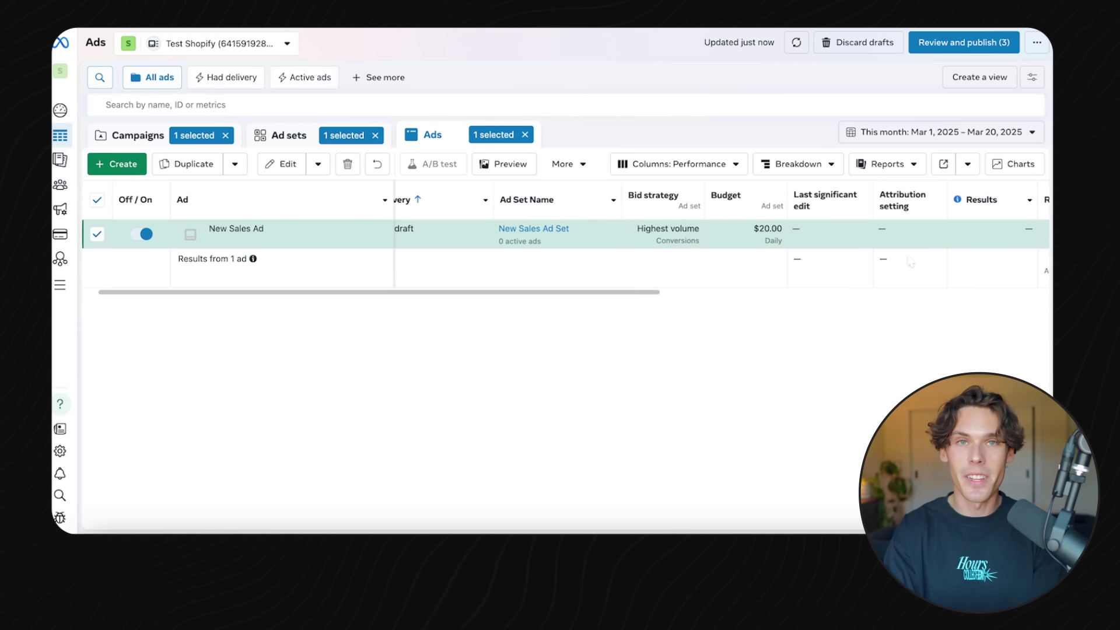
pyautogui.hscroll(5, 910, 261)
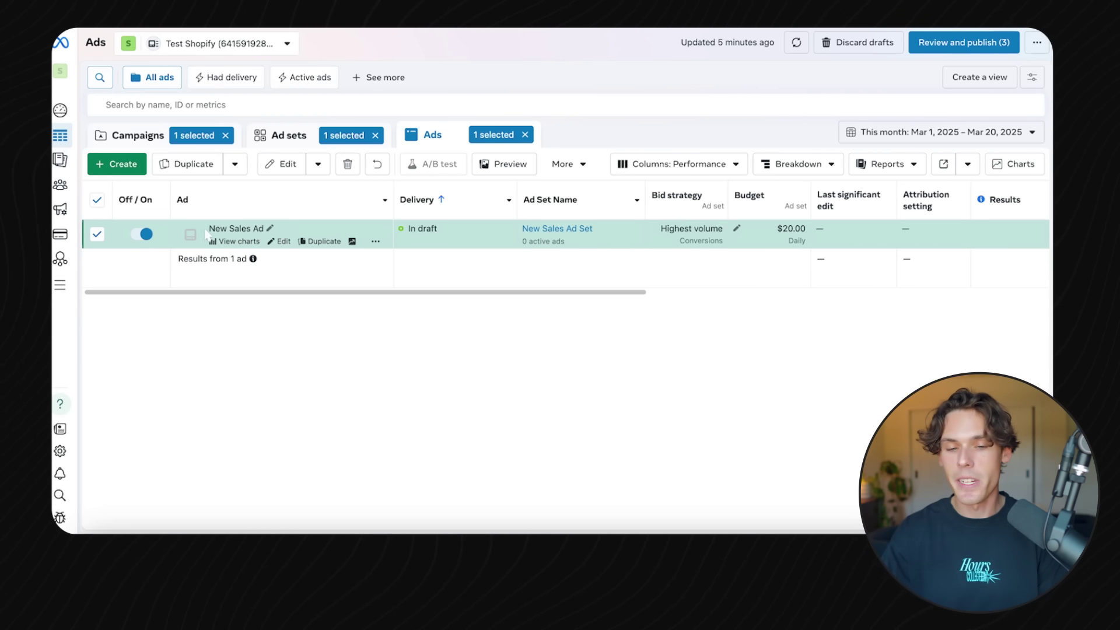
pyautogui.click(145, 136)
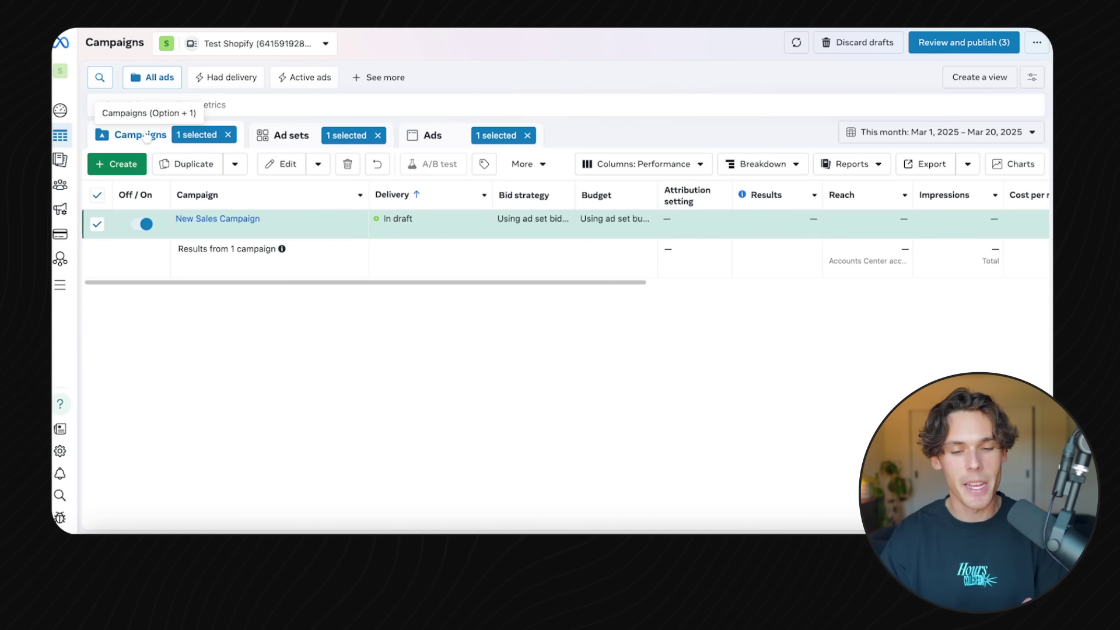
pyautogui.click(284, 135)
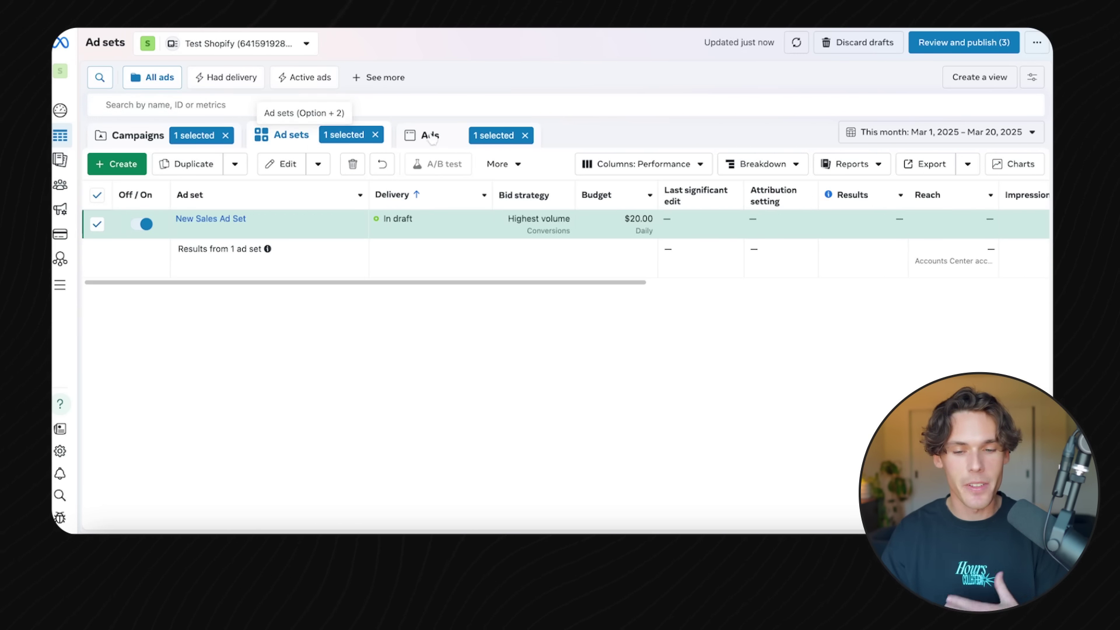
pyautogui.click(426, 136)
pyautogui.click(161, 140)
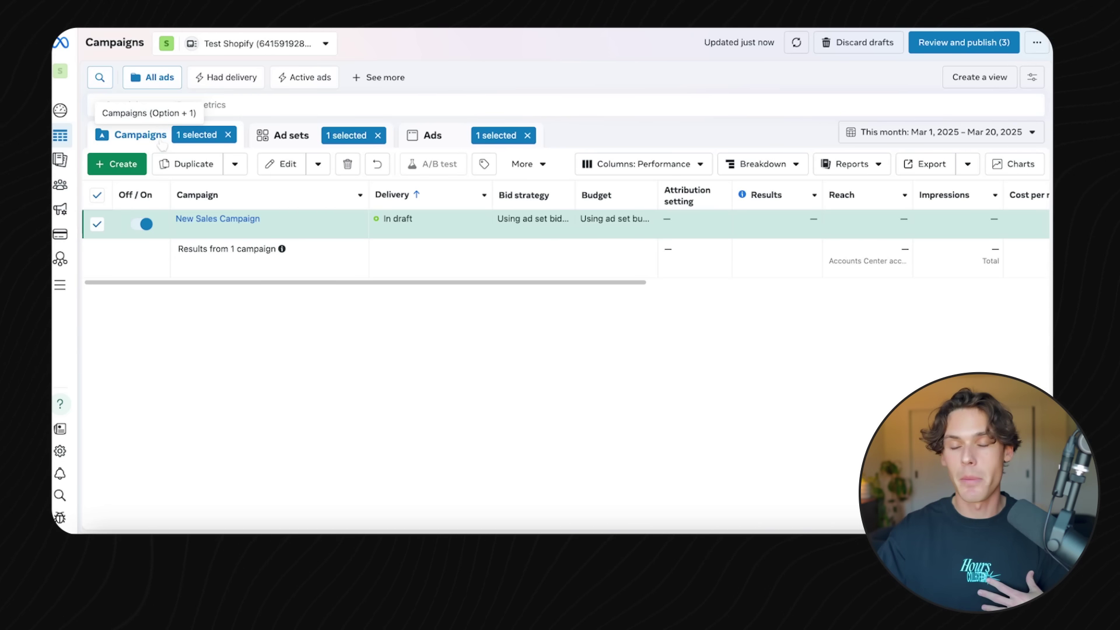
pyautogui.click(303, 143)
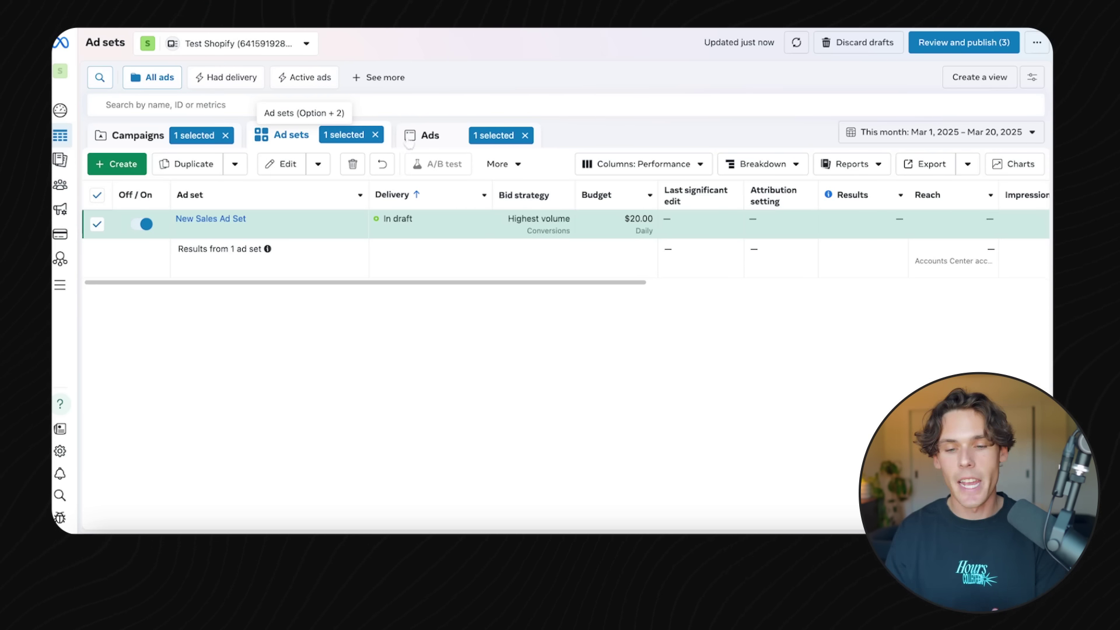
pyautogui.click(428, 136)
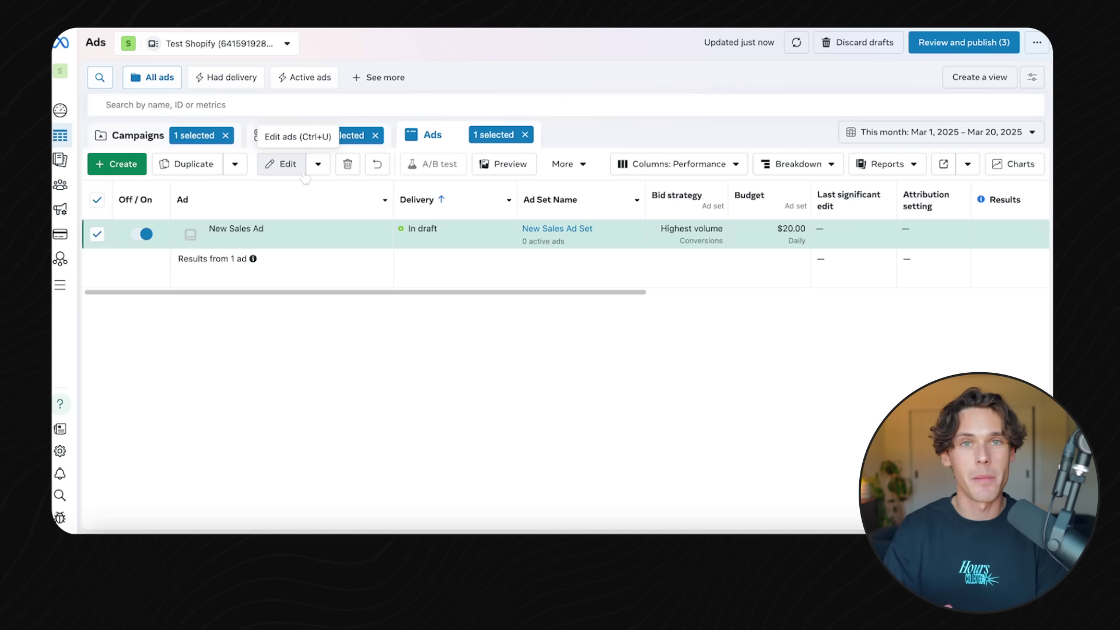
# - Start creating a new campaign and compare the available campaign objectives, including Traffic, App promotion and Awareness
pyautogui.moveTo(255, 260)
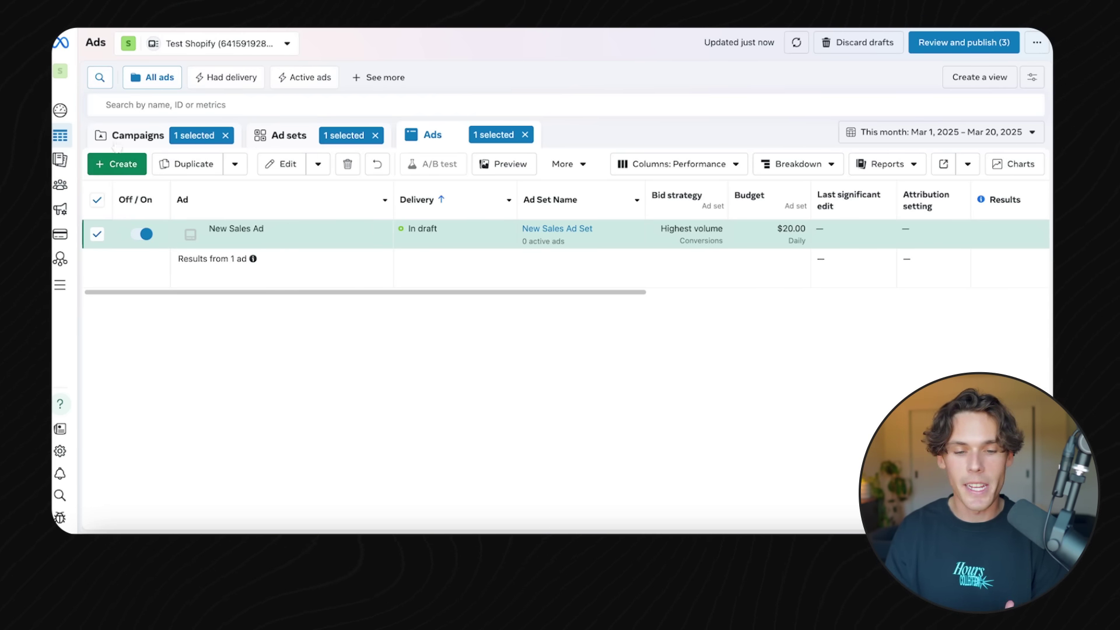
pyautogui.click(142, 156)
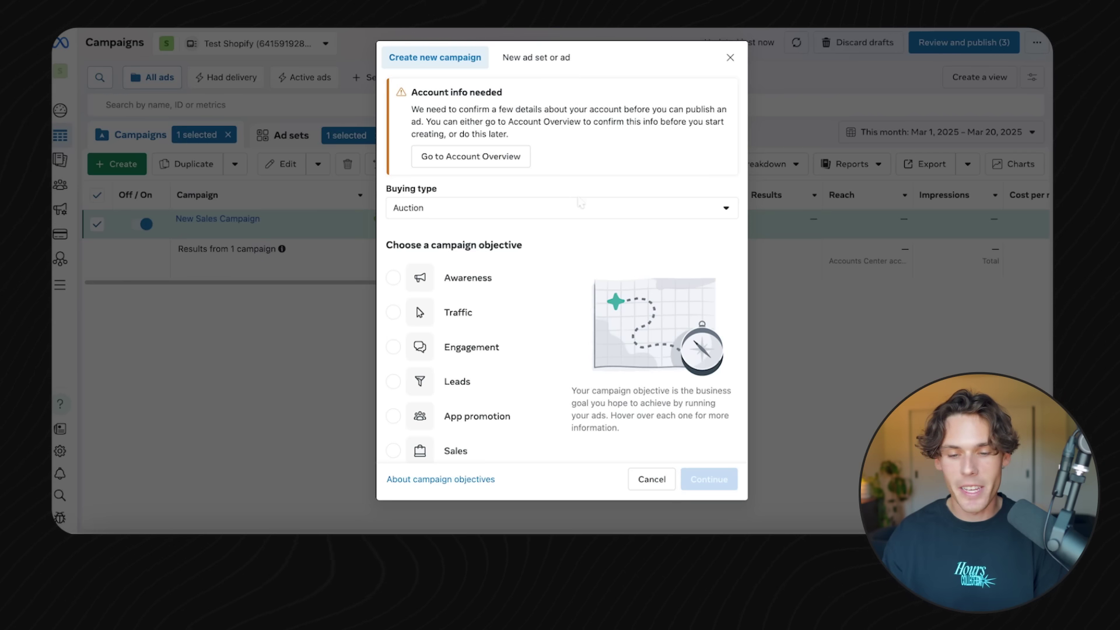
pyautogui.click(580, 203)
pyautogui.click(556, 147)
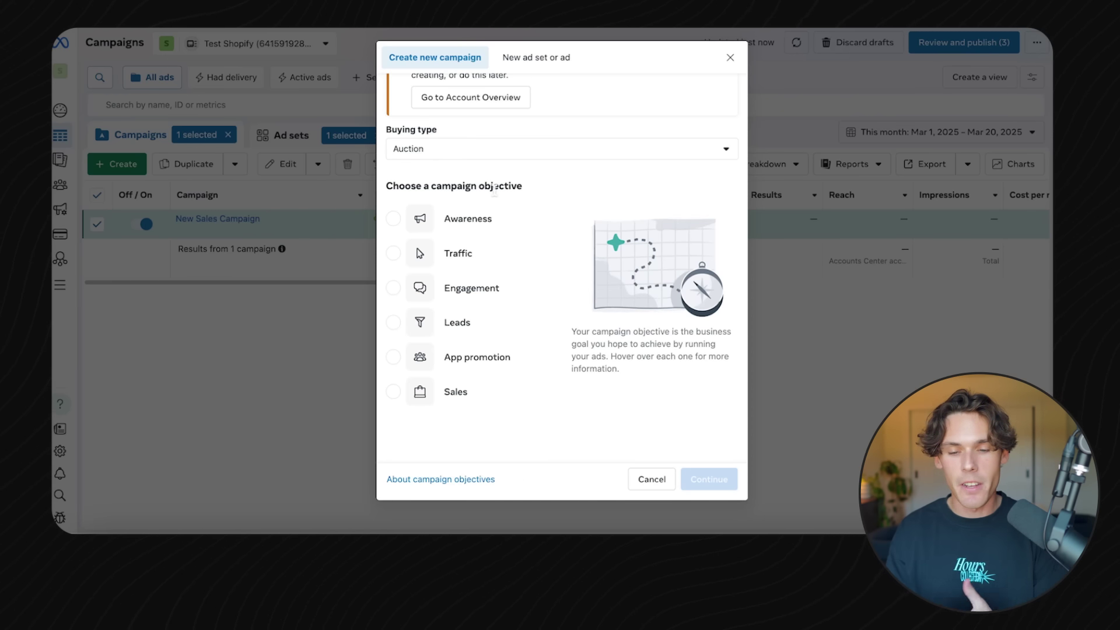
pyautogui.moveTo(478, 248)
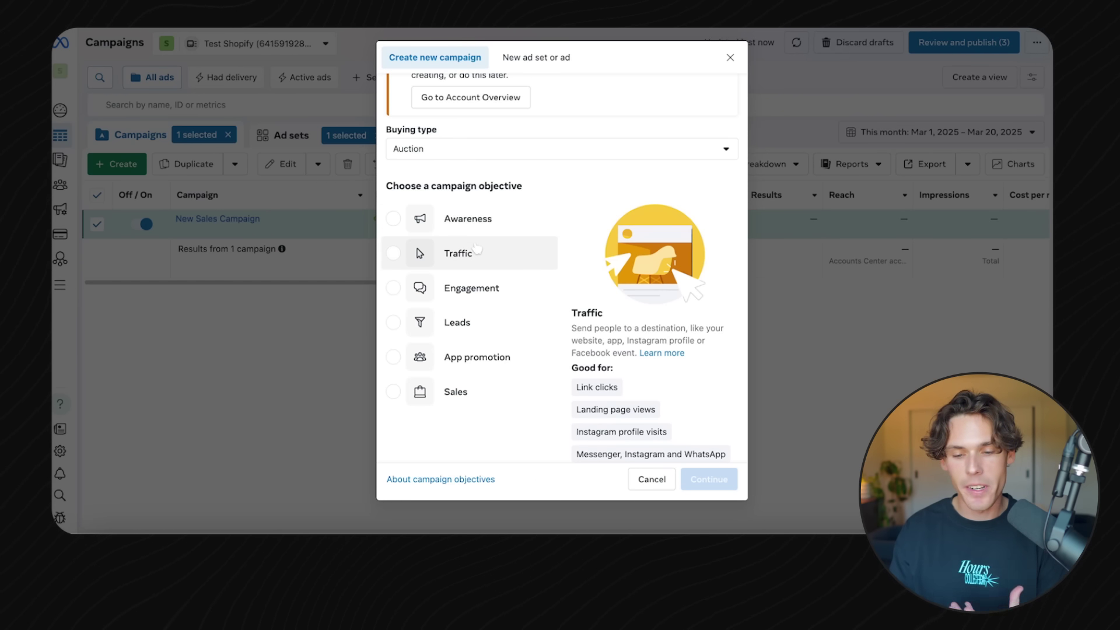
pyautogui.moveTo(488, 372)
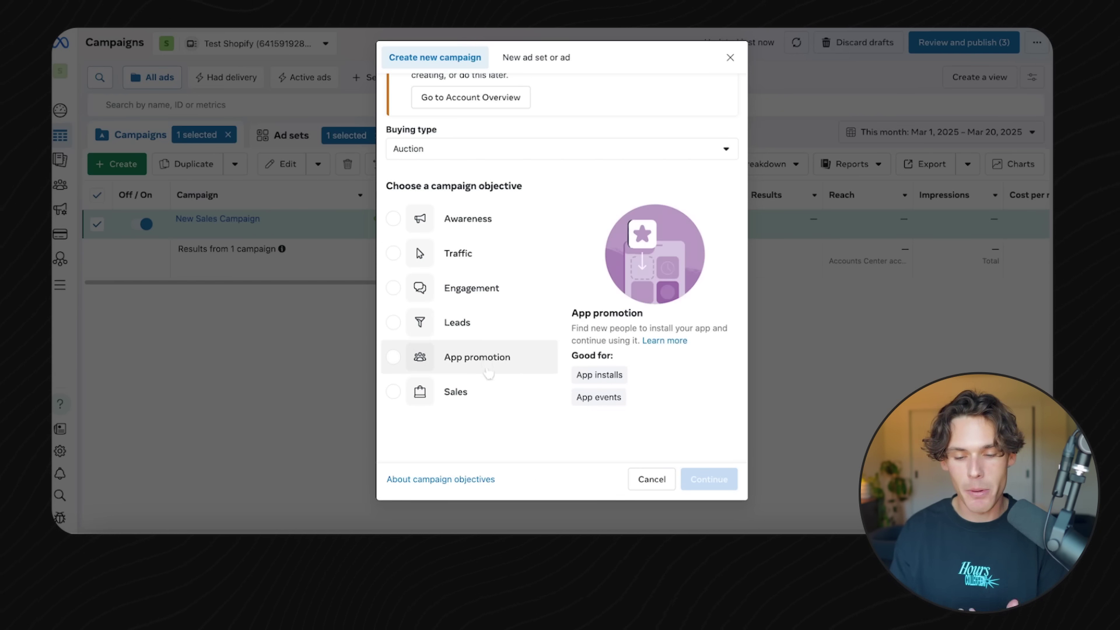
pyautogui.moveTo(508, 233)
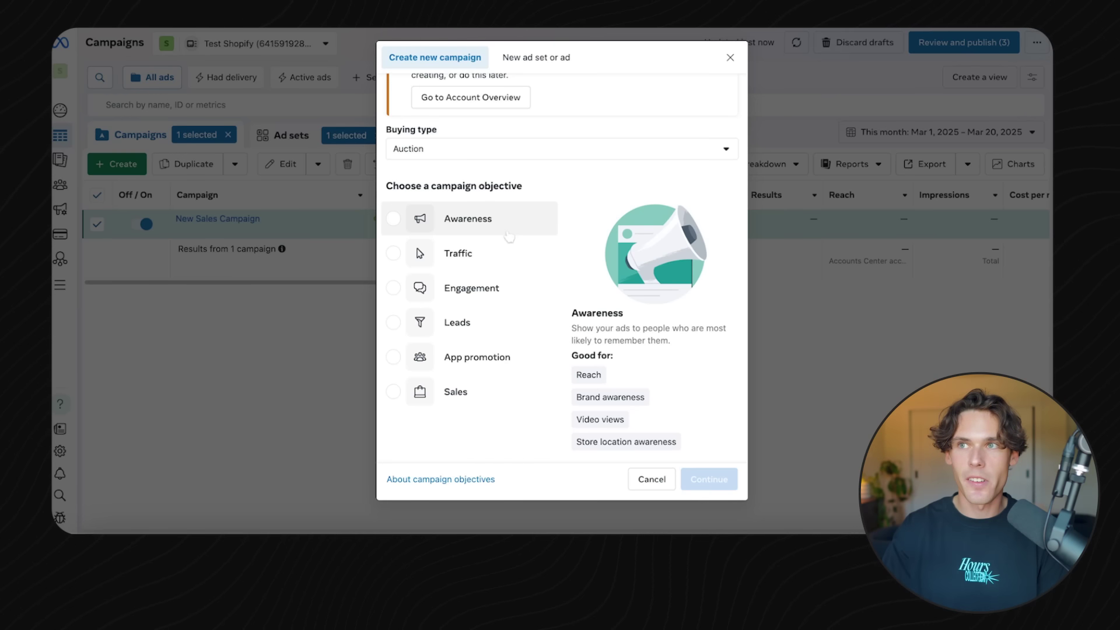
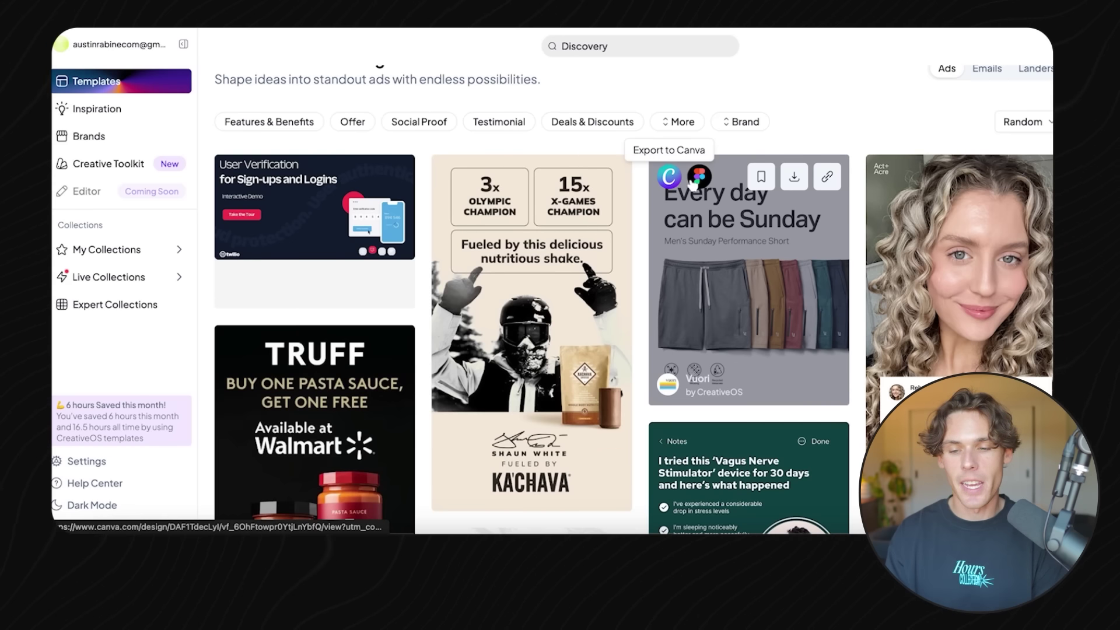
# - Export the Vuori "Every day can be Sunday" ad template to Canva and look over both of its pages
pyautogui.click(667, 175)
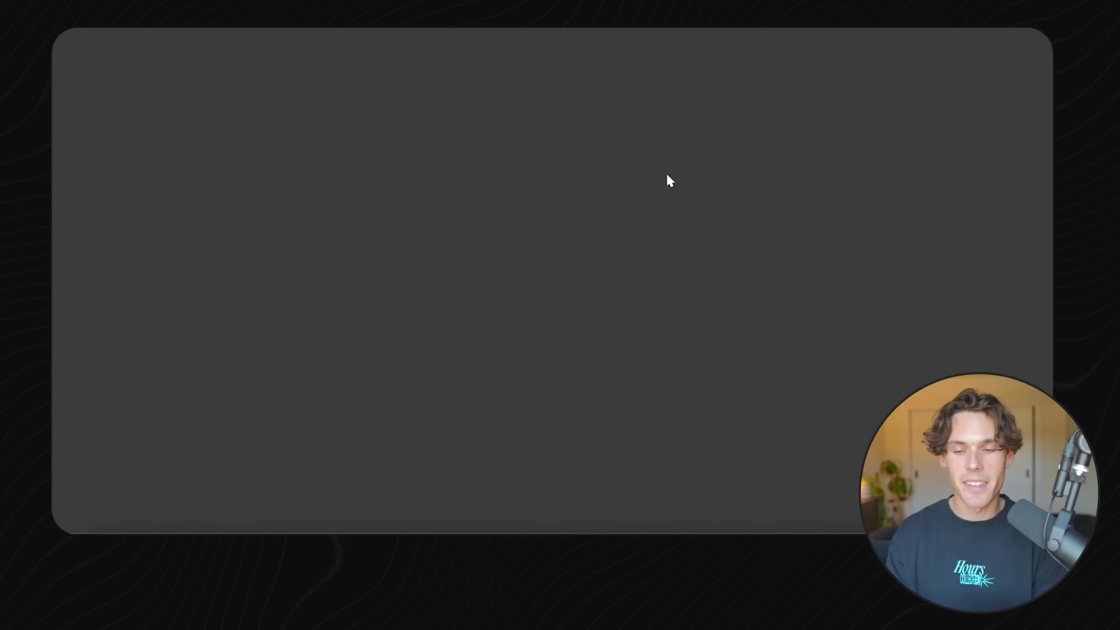
pyautogui.scroll(-2, 580, 165)
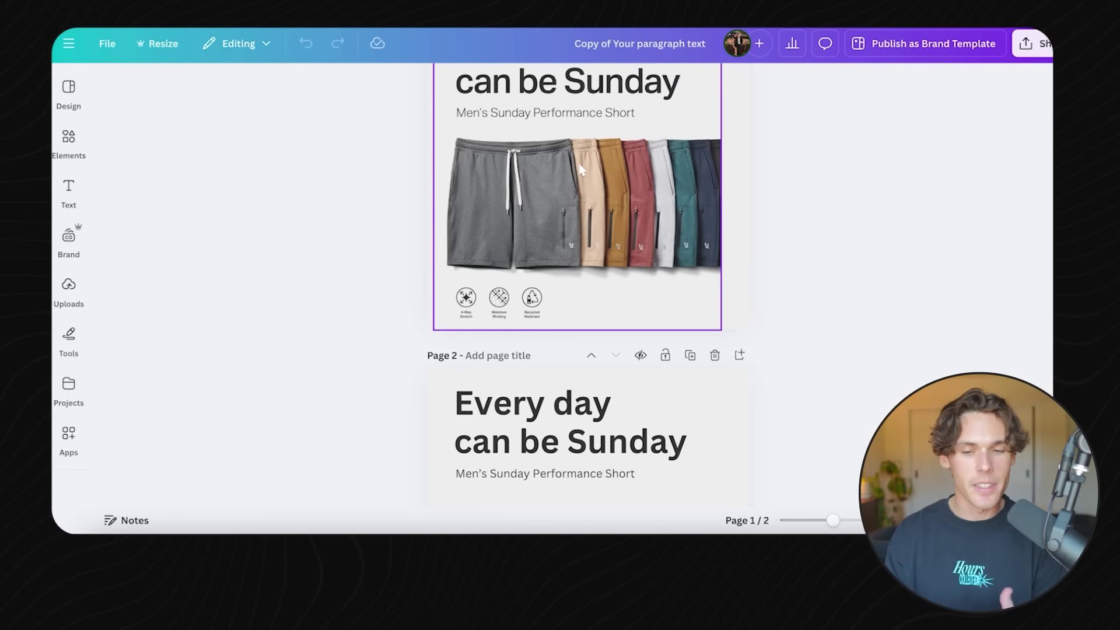
pyautogui.scroll(2, 580, 166)
pyautogui.scroll(-4, 581, 169)
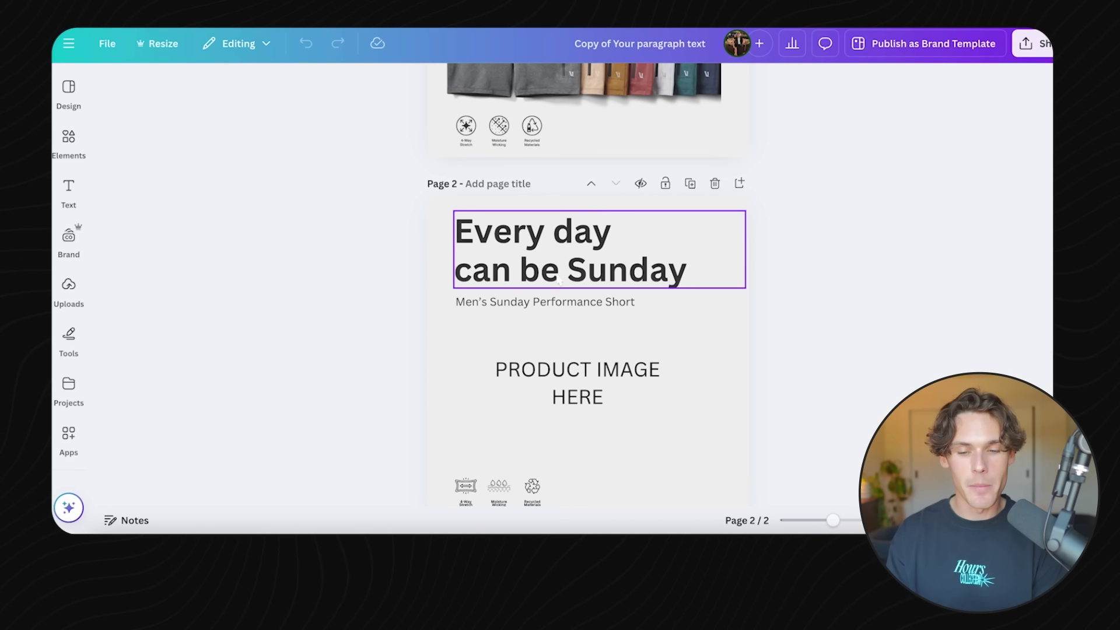
pyautogui.scroll(3, 581, 347)
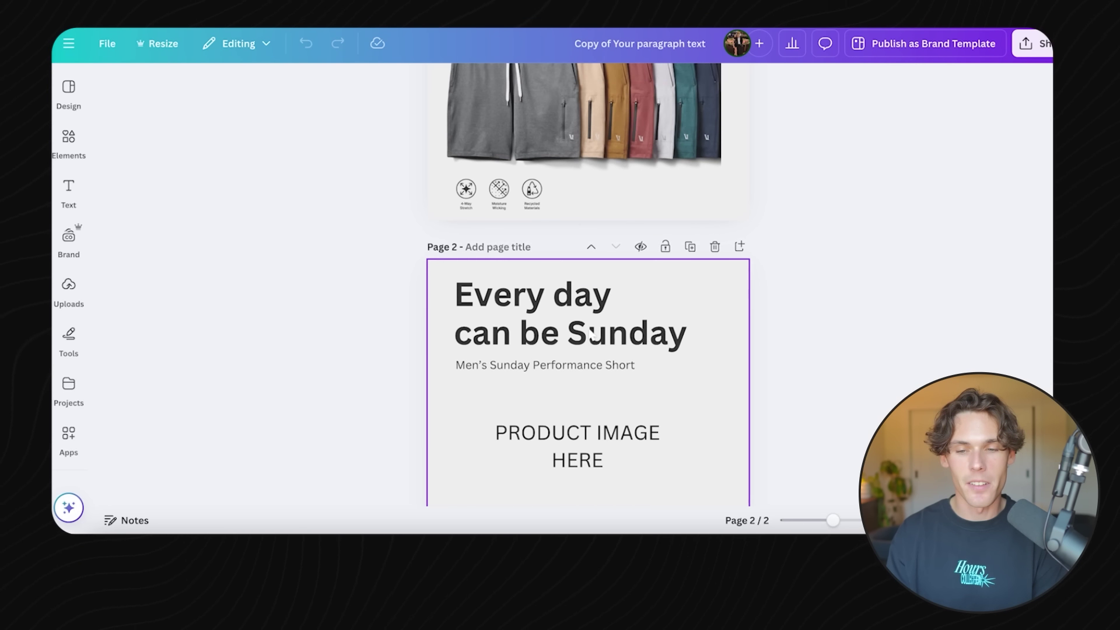
pyautogui.scroll(1, 591, 335)
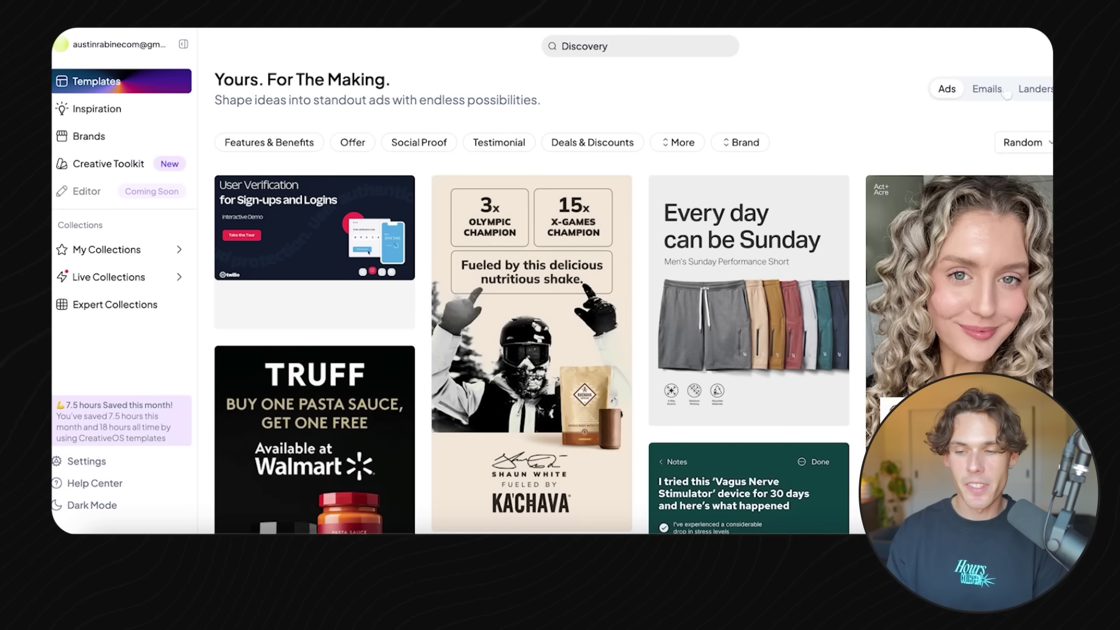
# - Return to CreativeOS and browse the Emails and Landers template categories
pyautogui.click(1004, 91)
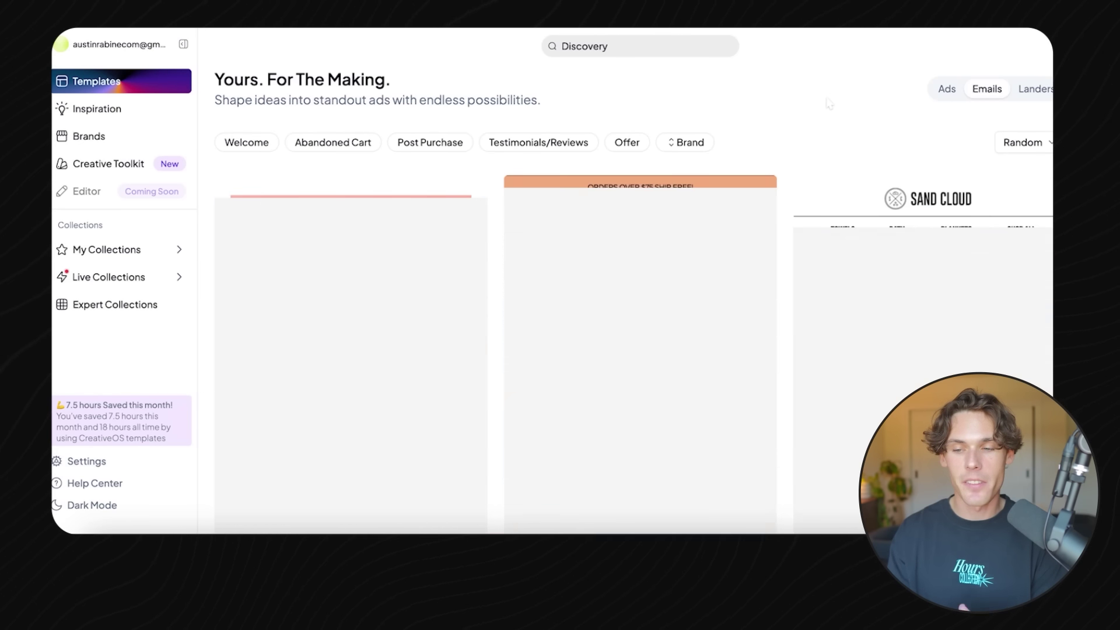
pyautogui.click(1020, 91)
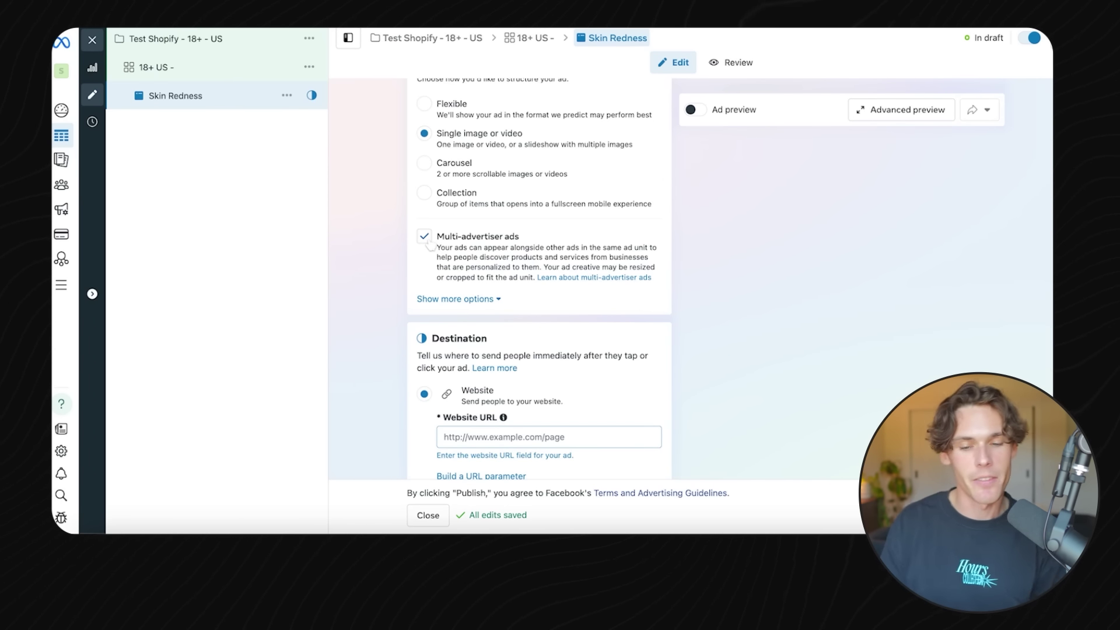
pyautogui.scroll(-3, 517, 260)
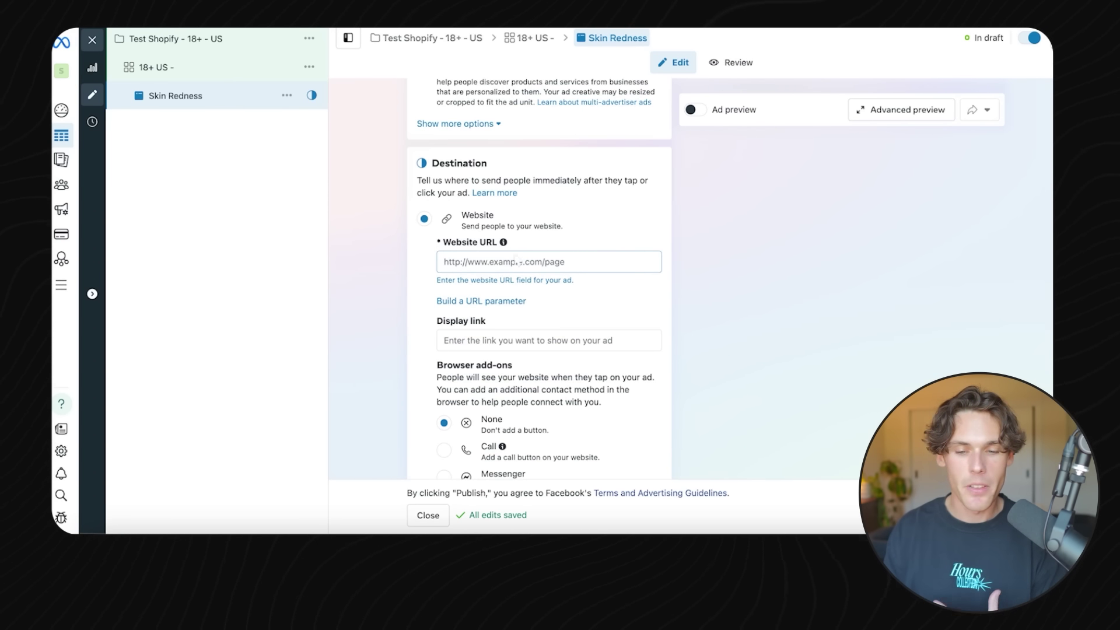
pyautogui.click(596, 266)
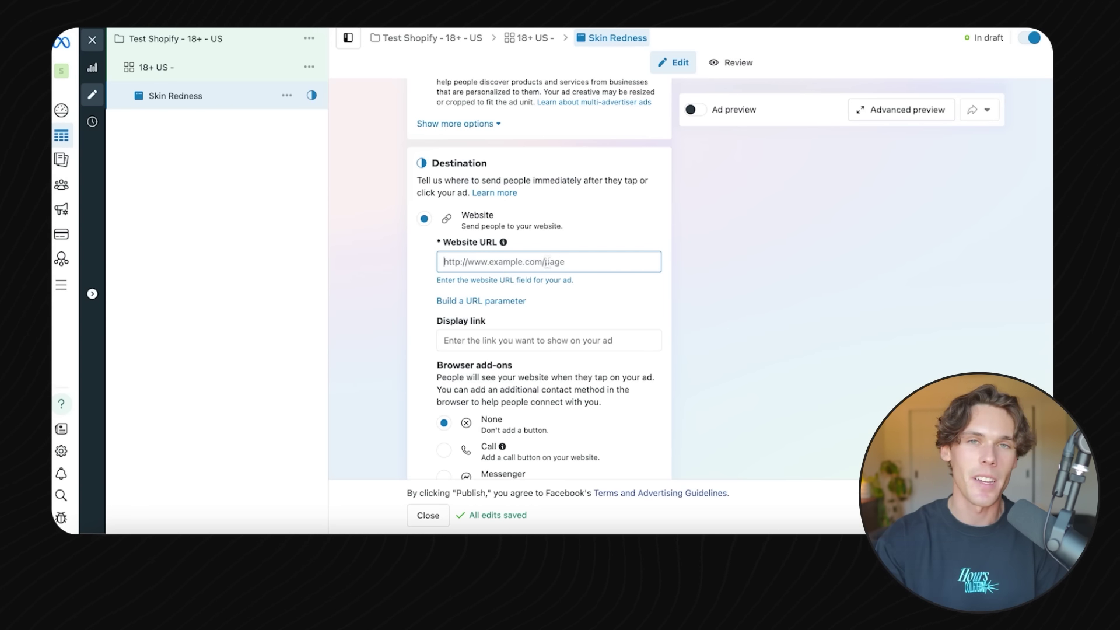
pyautogui.write('https://shop.lululemon.com/c/men-athletic-jackets')
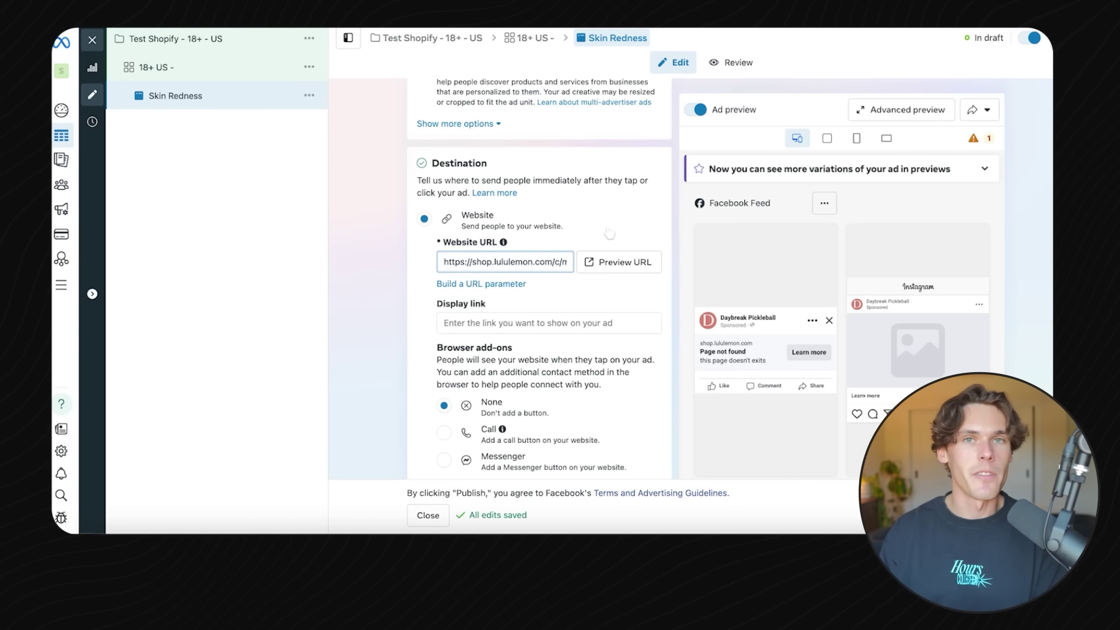
pyautogui.scroll(-1, 609, 234)
pyautogui.click(555, 265)
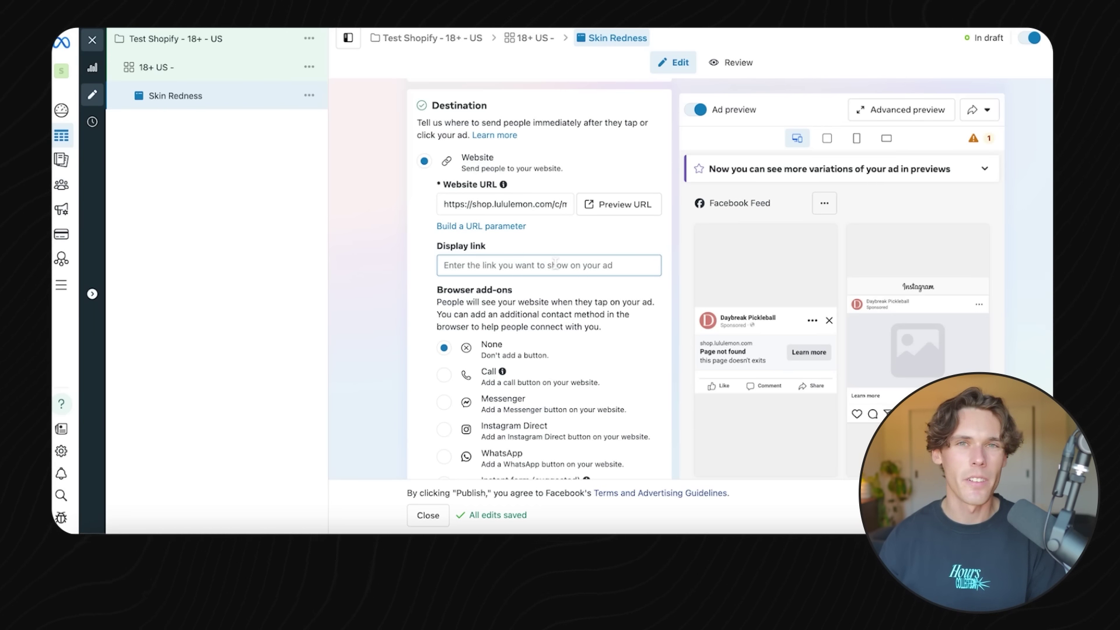
# - Begin setting up the Skin Redness ad's creative as an image ad
pyautogui.scroll(-2, 489, 212)
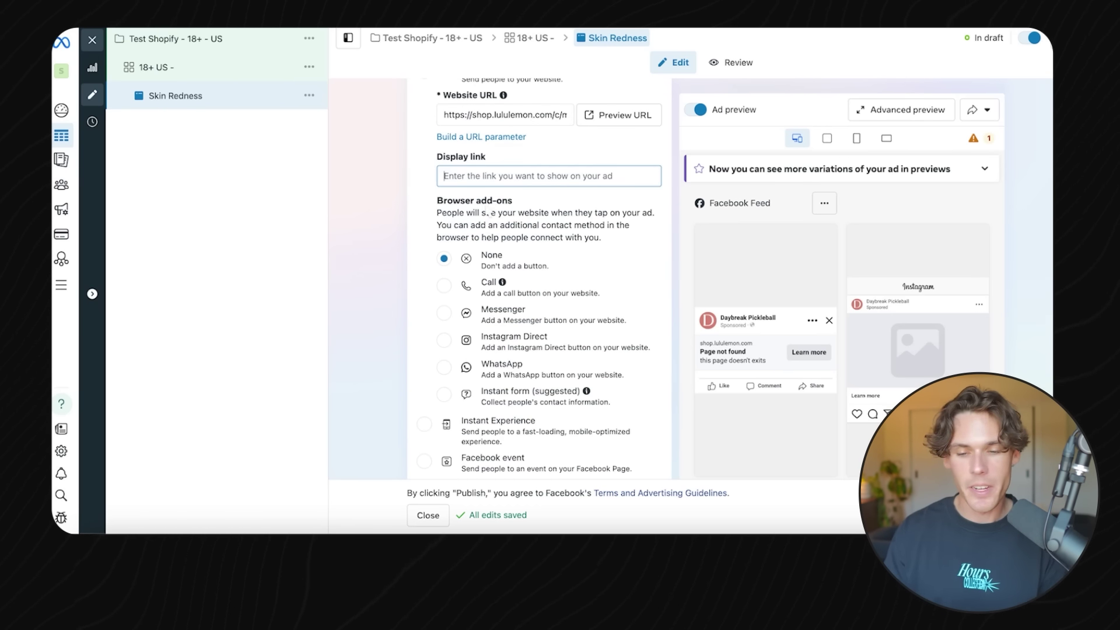
pyautogui.scroll(-1, 482, 206)
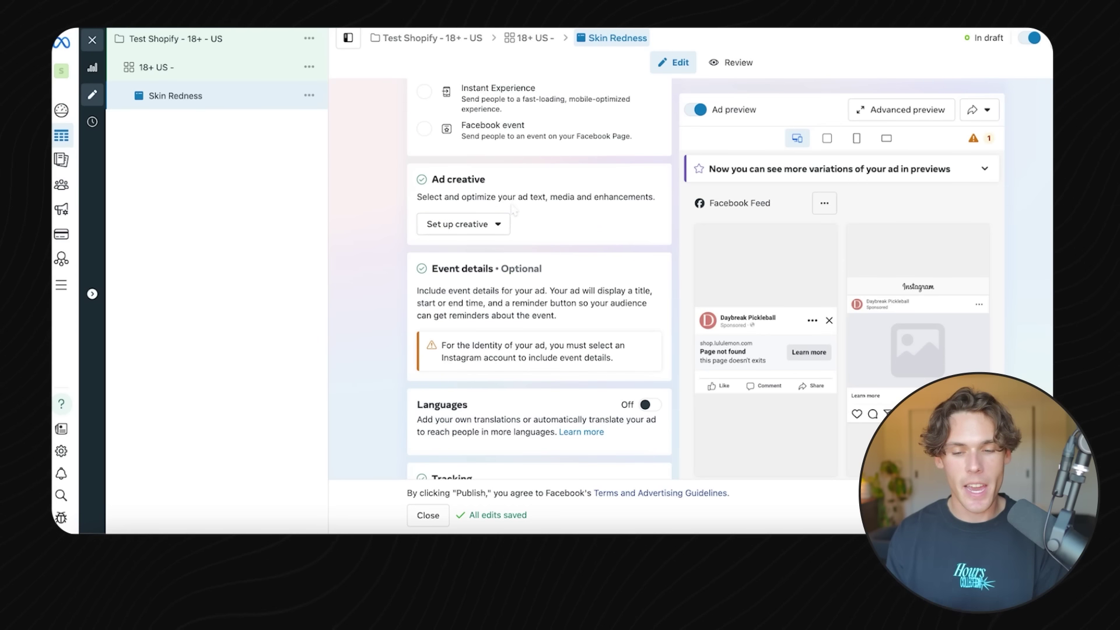
pyautogui.click(505, 224)
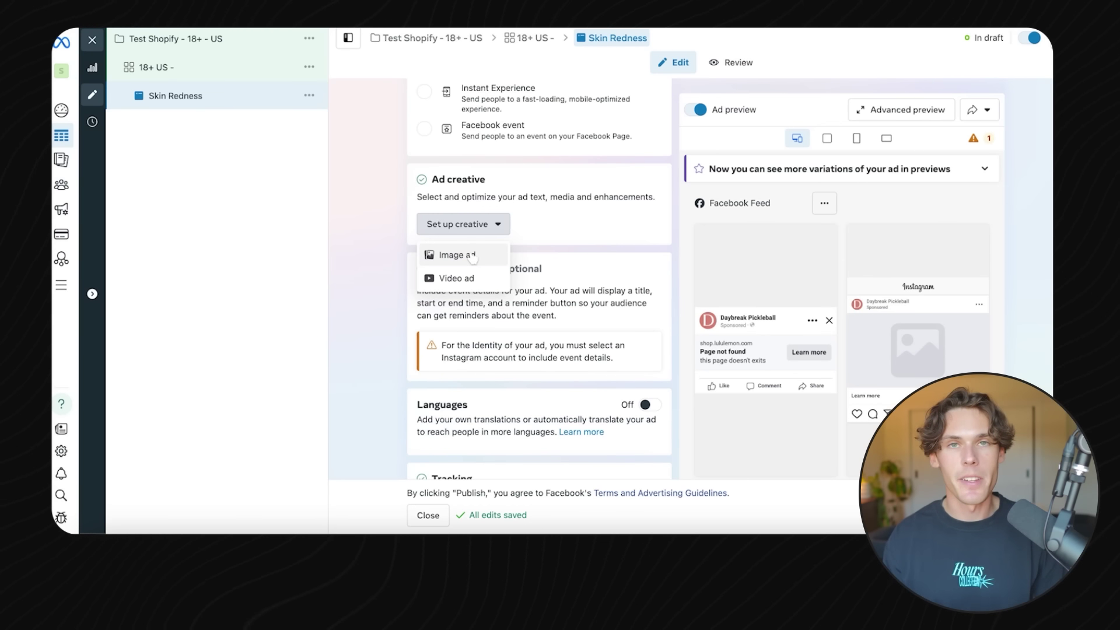
pyautogui.click(472, 257)
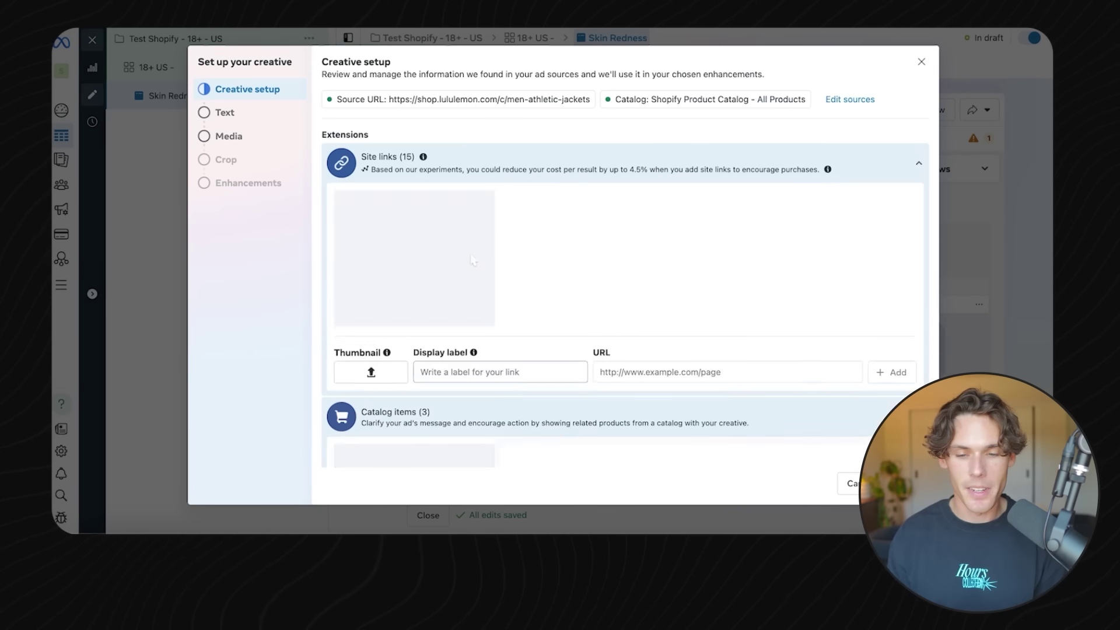
# - Look over the primary text, headline and description inputs in the Text stage of the creative setup
pyautogui.click(415, 118)
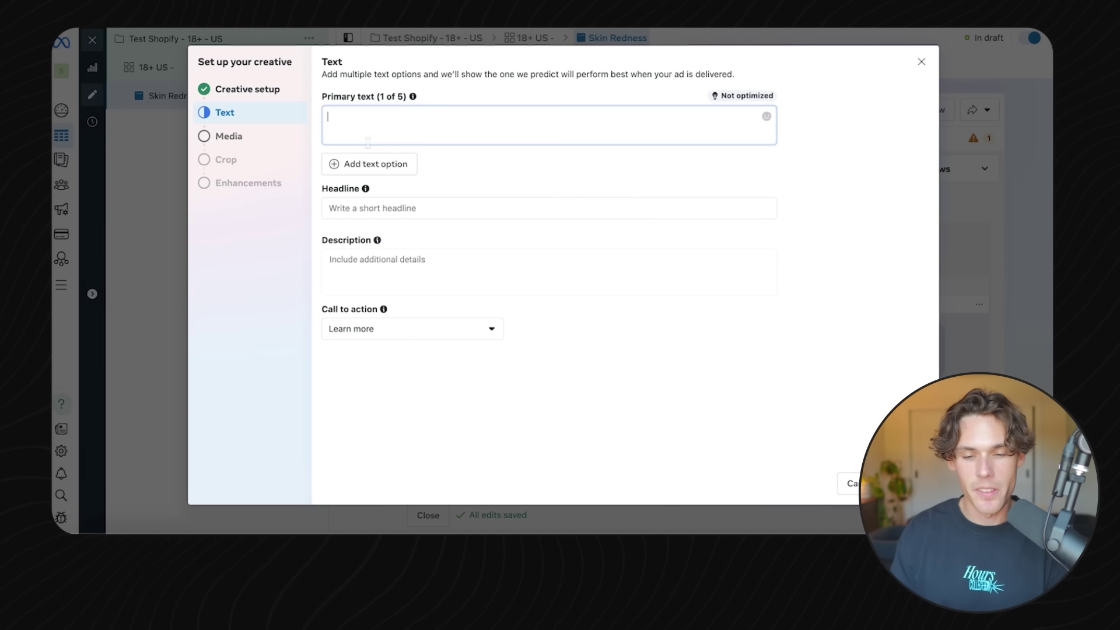
pyautogui.click(409, 208)
pyautogui.click(414, 306)
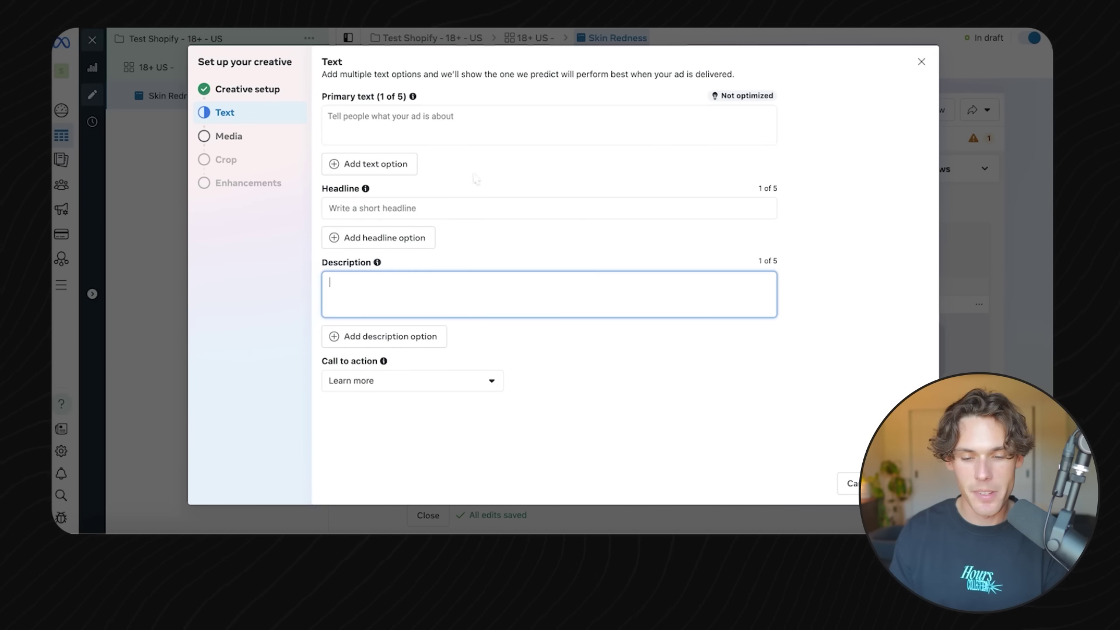
# - Switch to Dropbot AI and generate ad copy ideas for the retro pickleball paddle, with Short Skimmable Message Stack among the chosen options
pyautogui.click(430, 135)
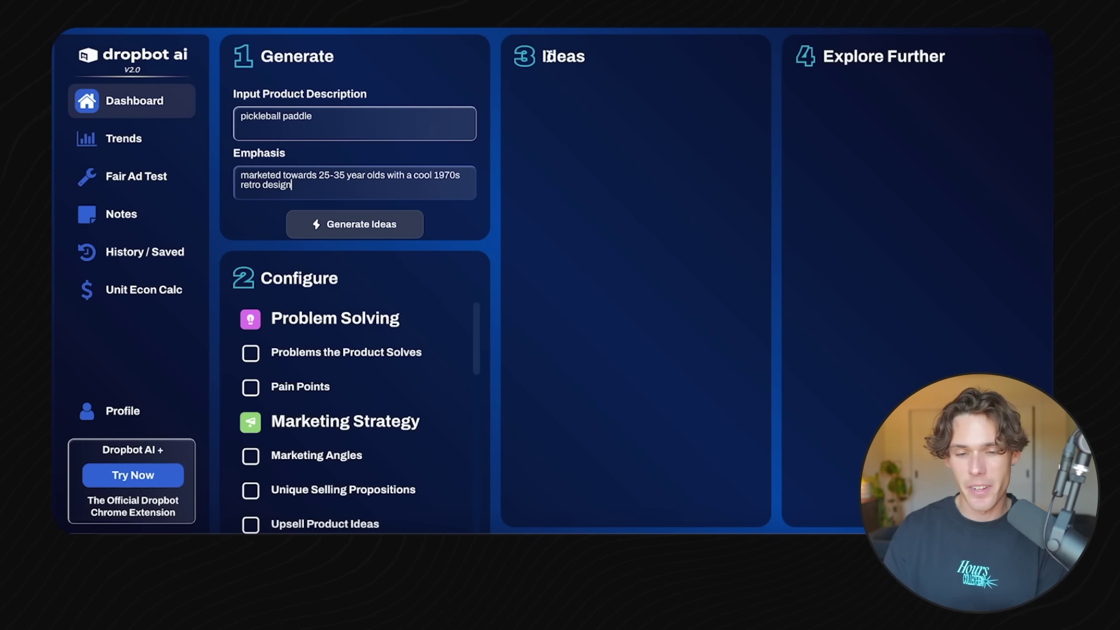
pyautogui.scroll(-1, 330, 120)
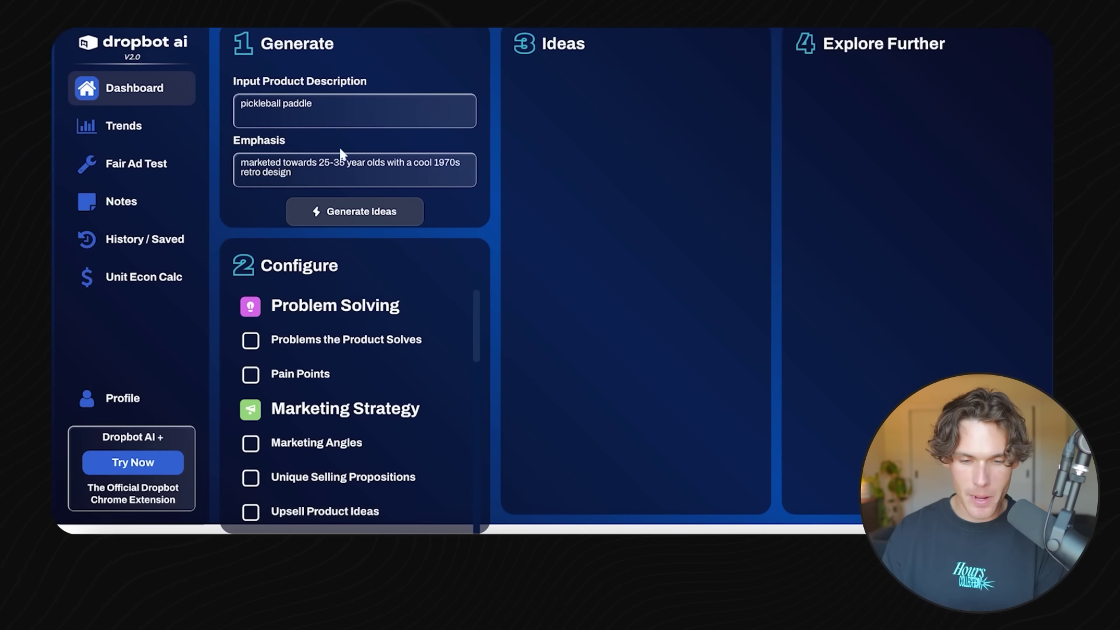
pyautogui.scroll(-5, 337, 332)
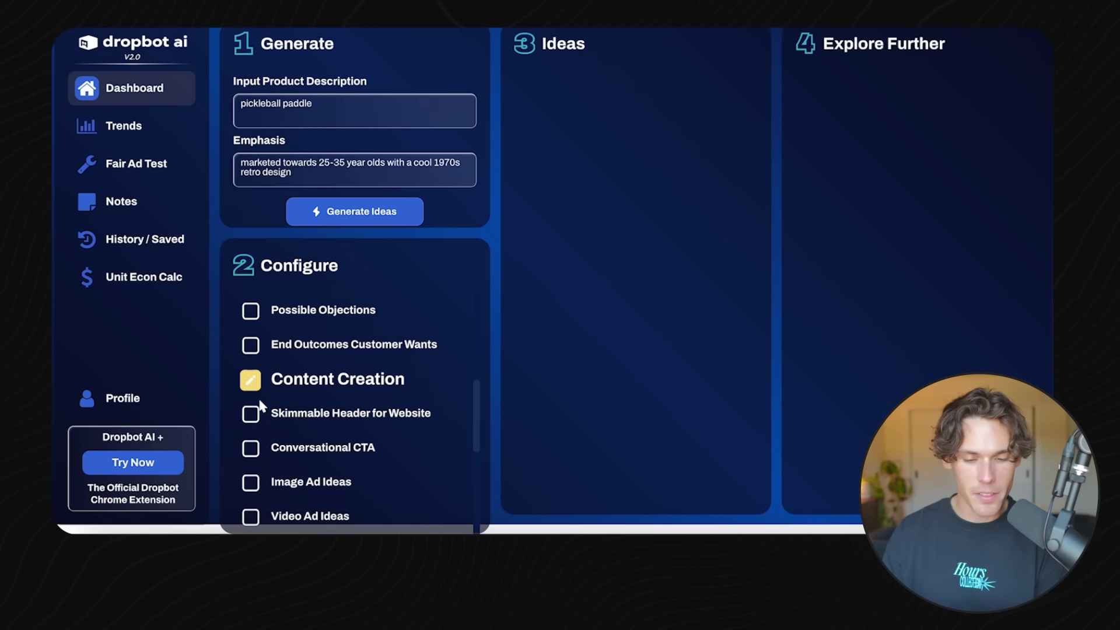
pyautogui.scroll(-5, 319, 405)
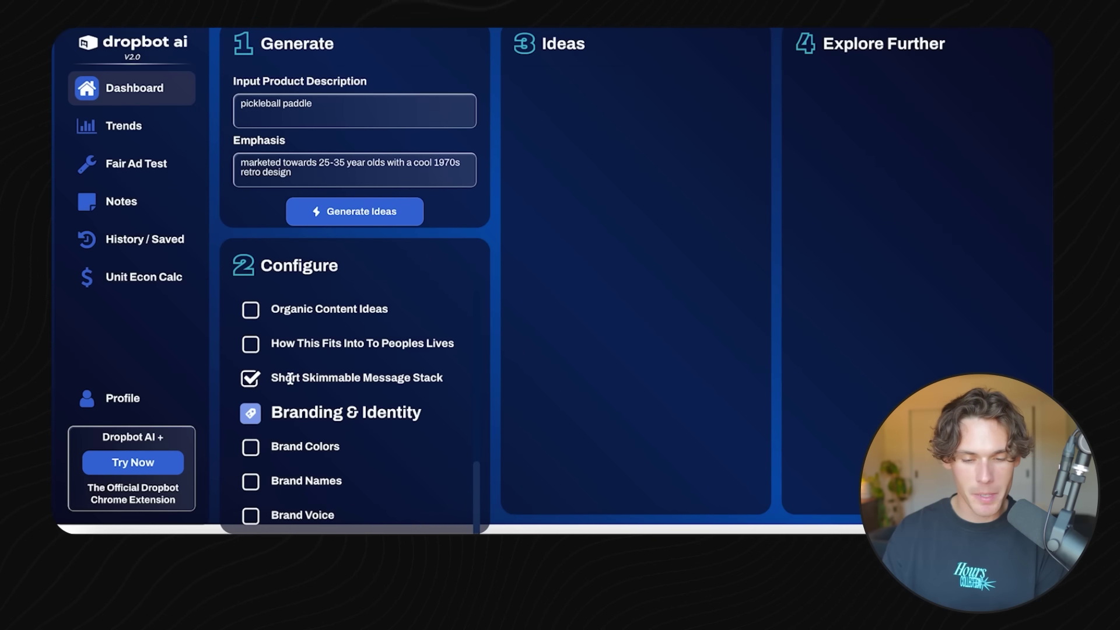
pyautogui.click(387, 213)
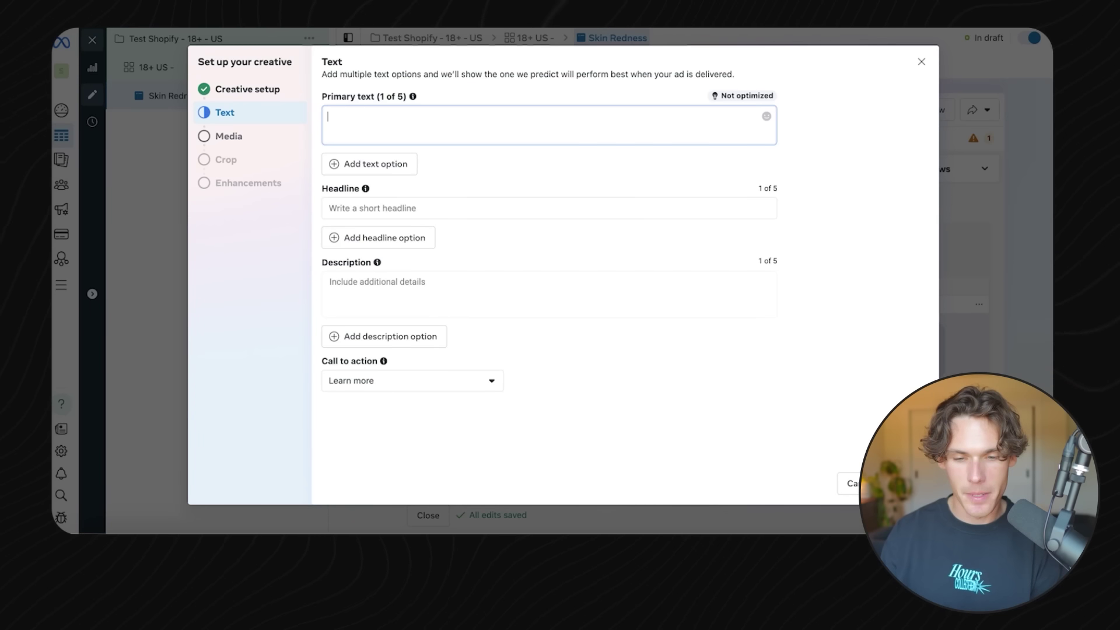
# - Fill in the generated copy: primary text "Step back in time with our retro paddle...", headline "play with retro style", description "Ditch the boring paddles..."
pyautogui.write("Step back in time with our retro paddle. Our paddle channels the vibrant spirit and energy of the 1970s, combining nostalgia with functionality. Play like it's the 70s and keep the good vibes rolling on the court. Experience the thrill of the game with a unique twist that honors a cherished era.")
pyautogui.click(514, 221)
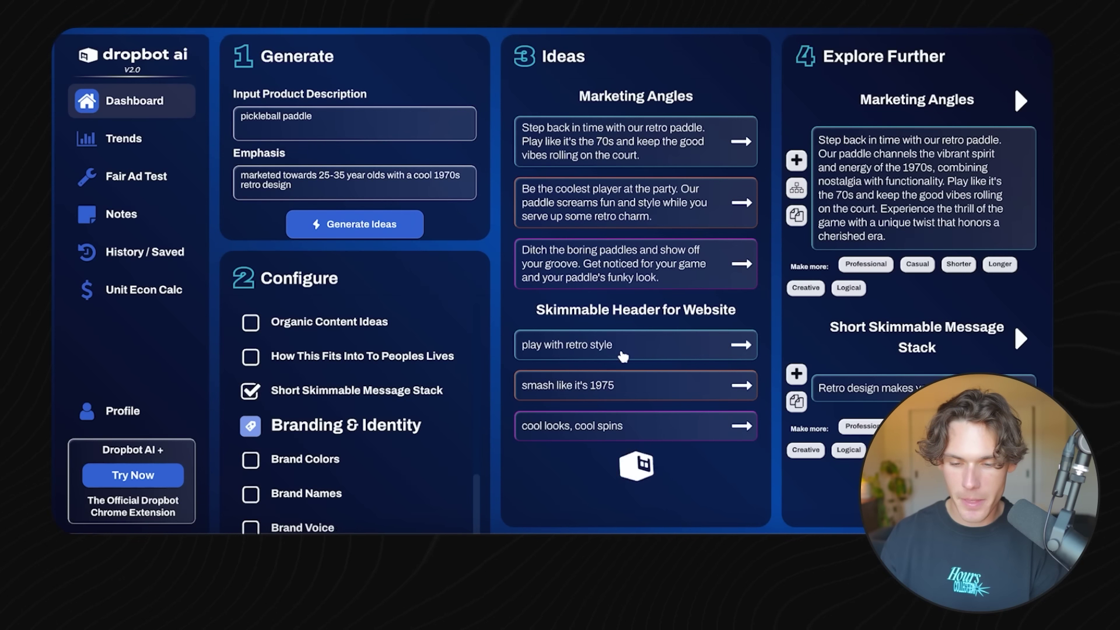
pyautogui.tripleClick(621, 350)
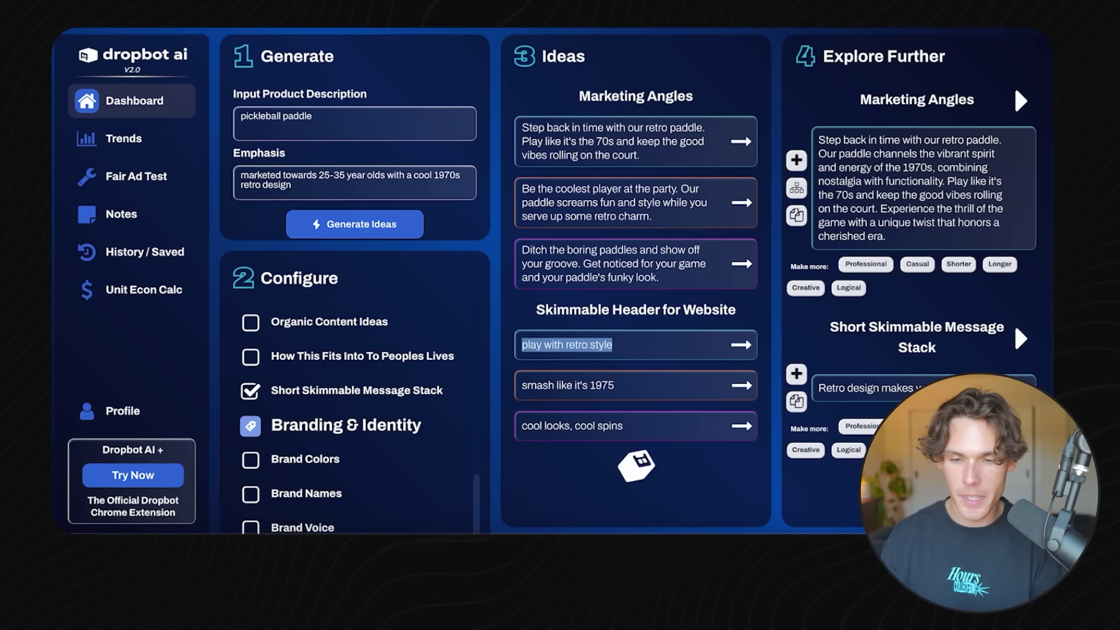
pyautogui.moveTo(662, 279); pyautogui.dragTo(518, 258)
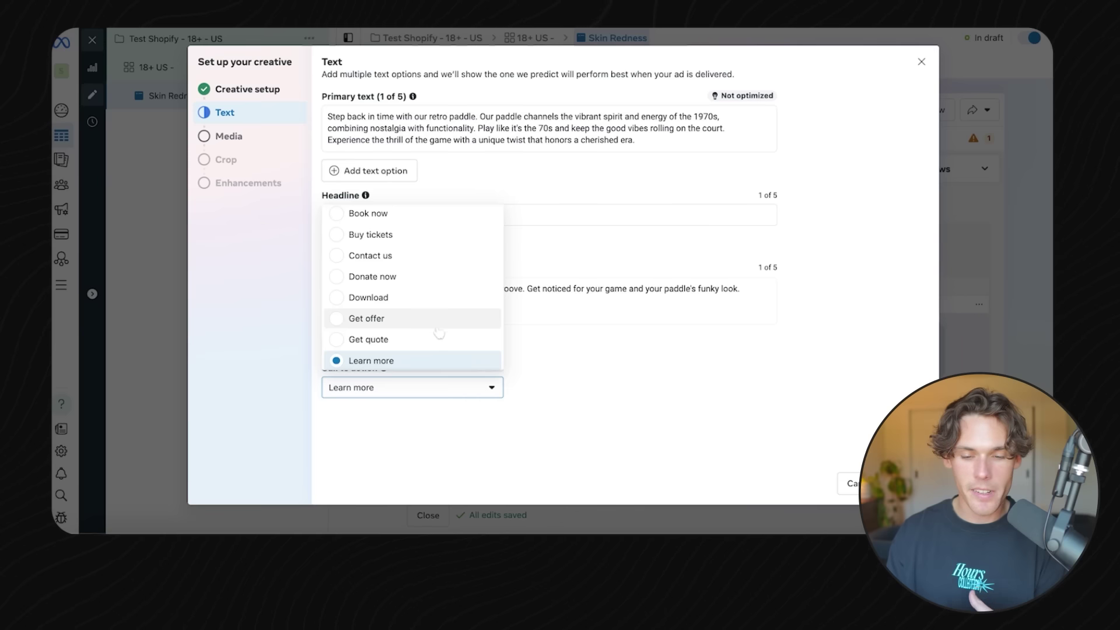
# - Set the ad's call to action to Shop now
pyautogui.scroll(2, 439, 332)
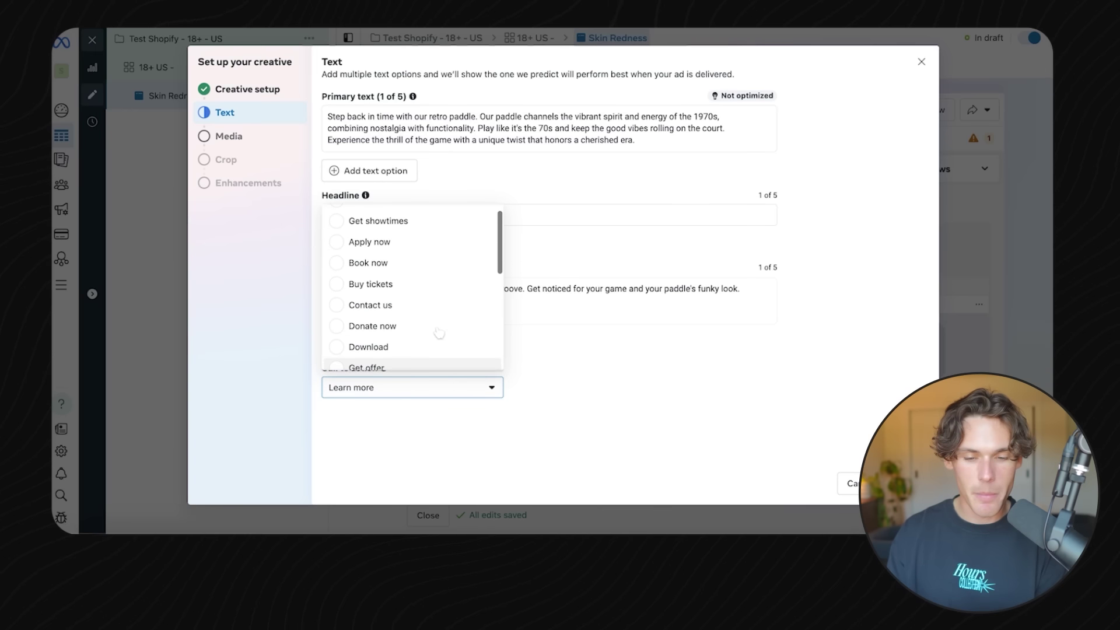
pyautogui.scroll(-5, 409, 309)
pyautogui.click(402, 301)
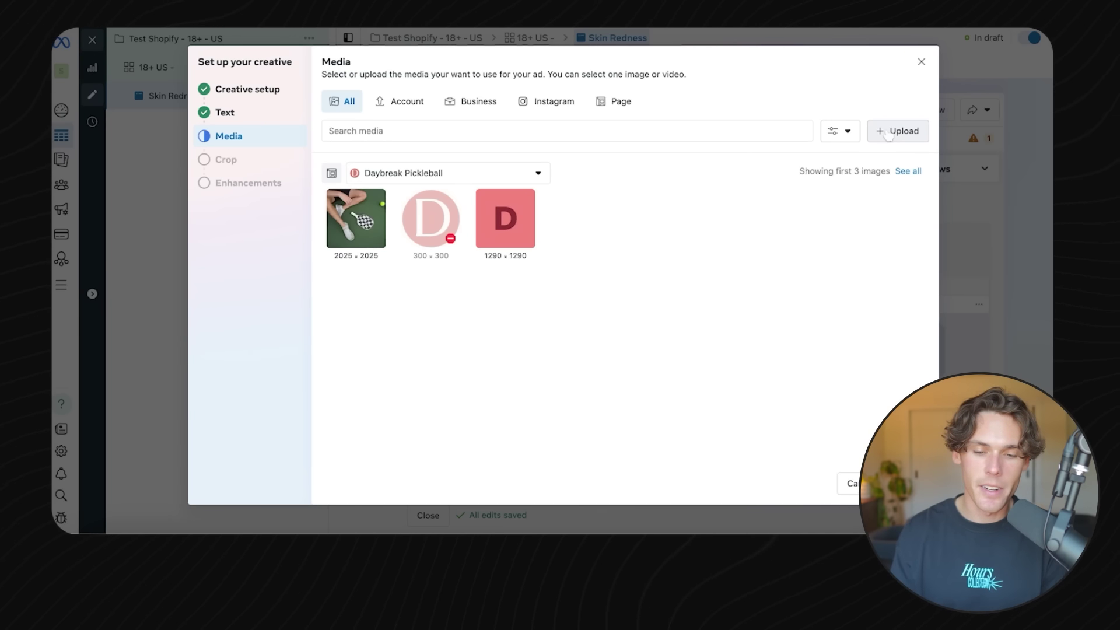
# - Use the 2025 × 2025 checkered paddle photo from the Daybreak Pickleball page as the ad's media
pyautogui.click(359, 250)
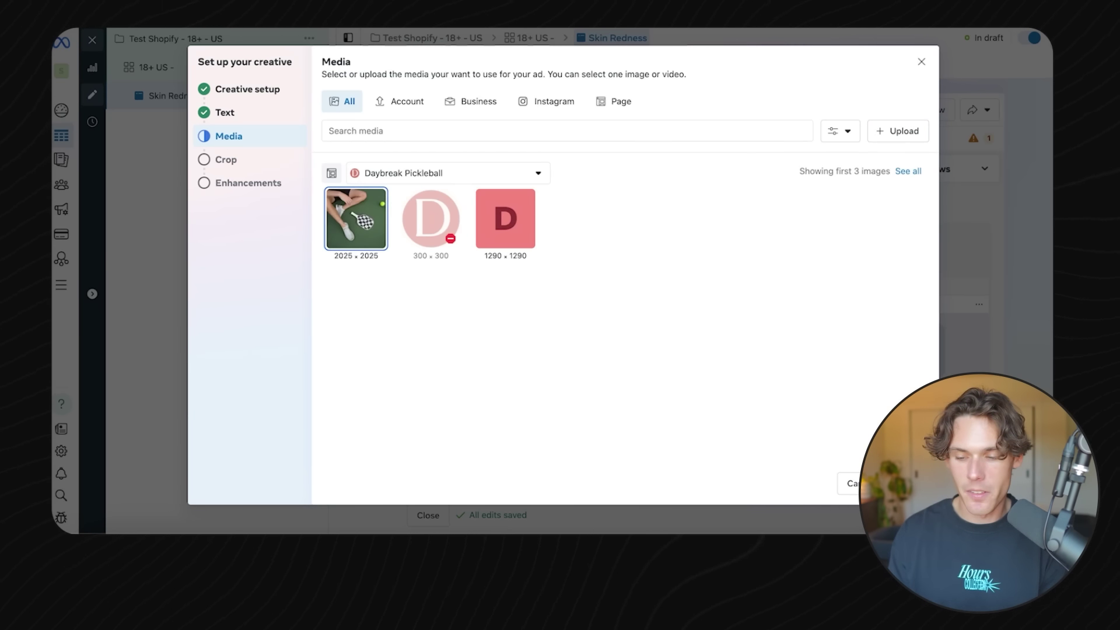
pyautogui.click(908, 484)
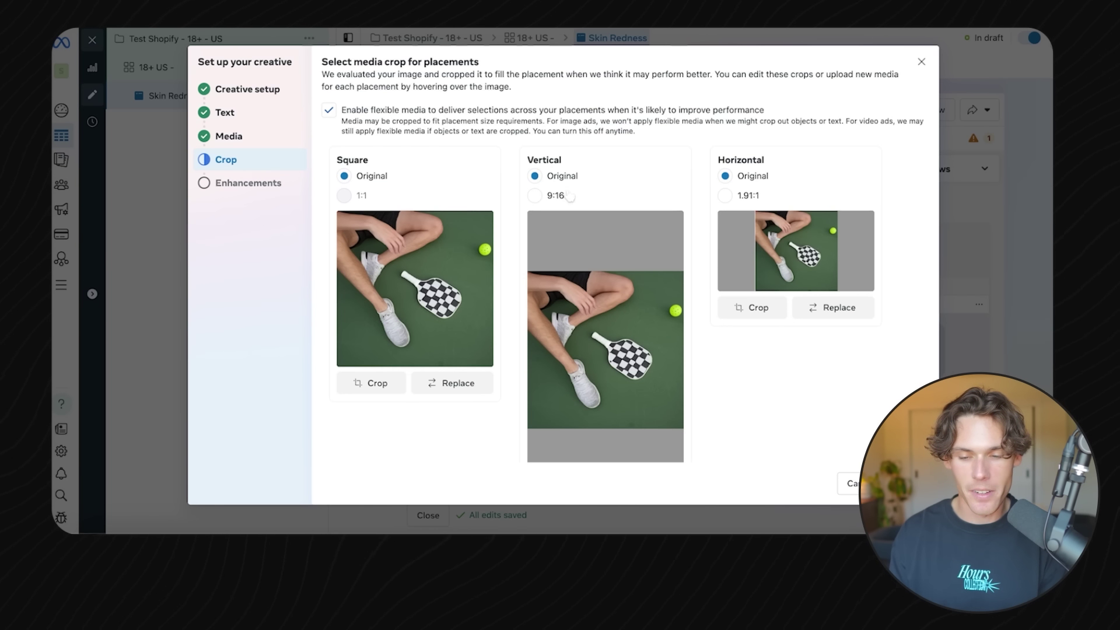
# - Preview the 9:16 vertical and 1.91:1 horizontal crops, keep Original for both placements, and continue to the enhancements
pyautogui.scroll(-1, 485, 177)
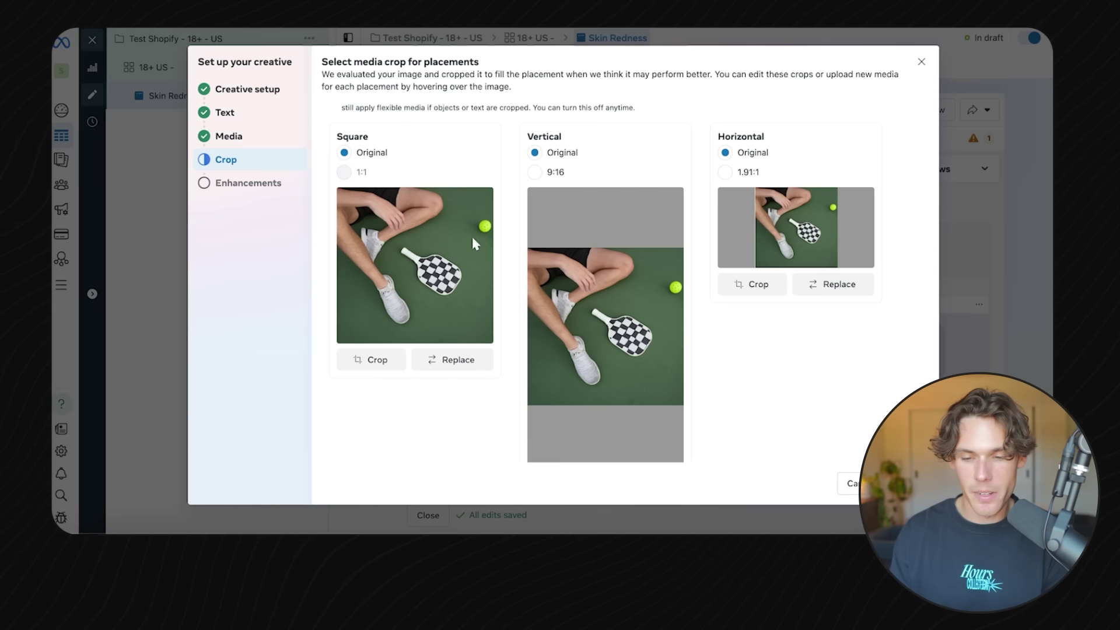
pyautogui.click(534, 172)
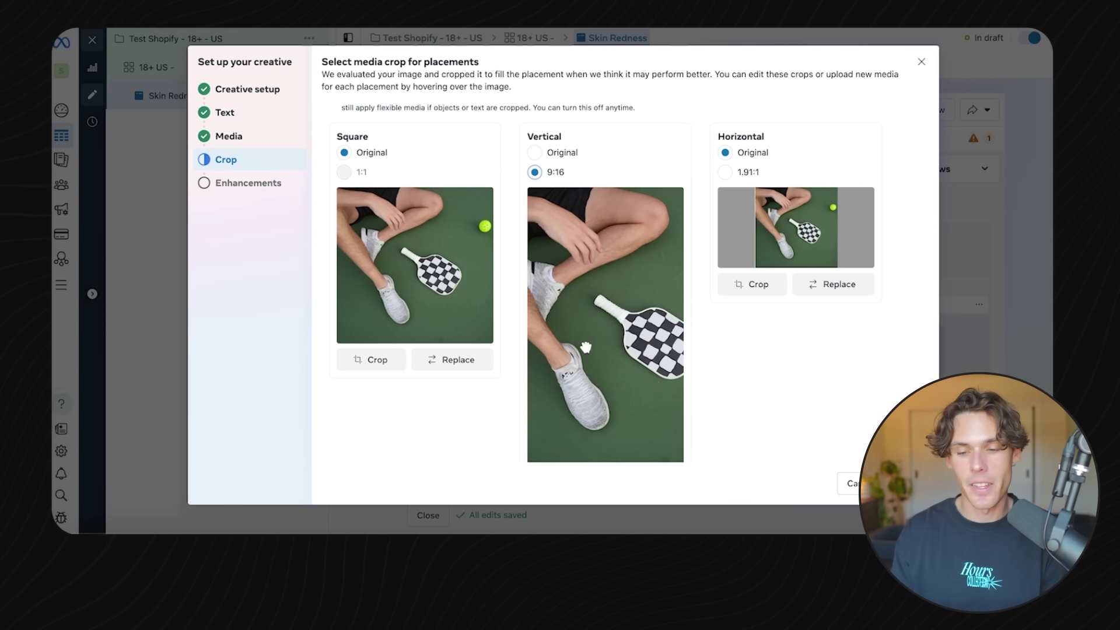
pyautogui.click(536, 153)
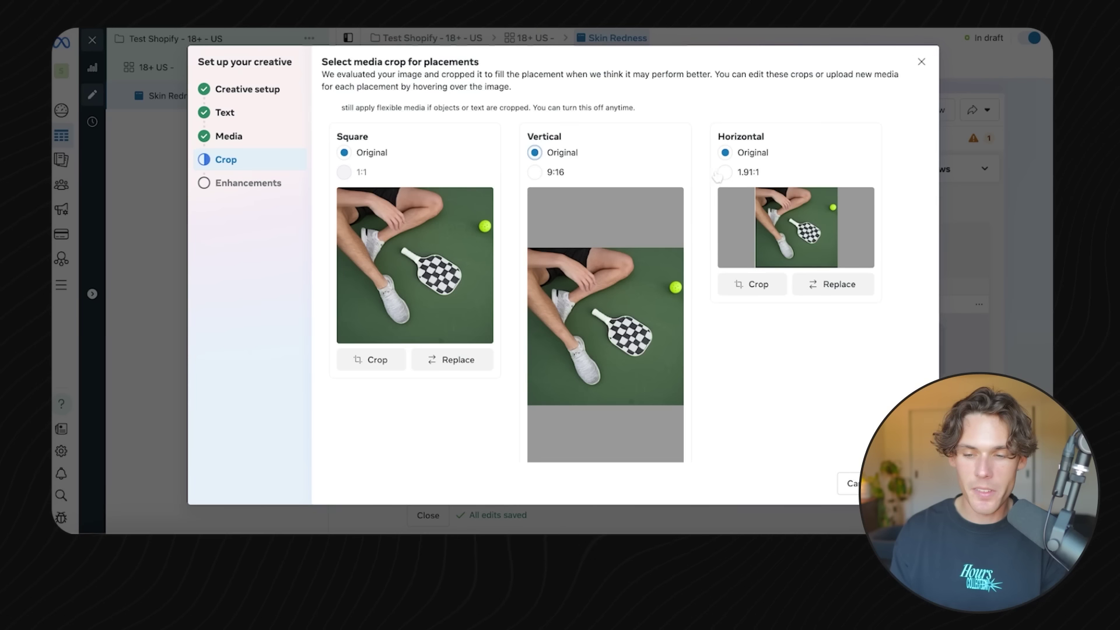
pyautogui.click(724, 173)
pyautogui.click(725, 152)
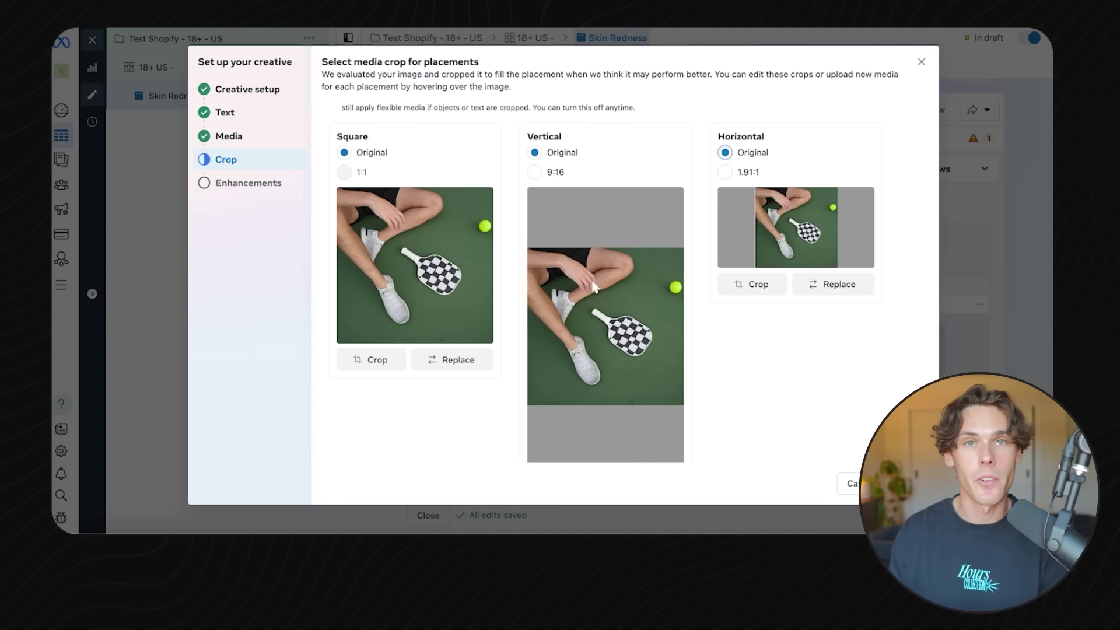
pyautogui.click(910, 483)
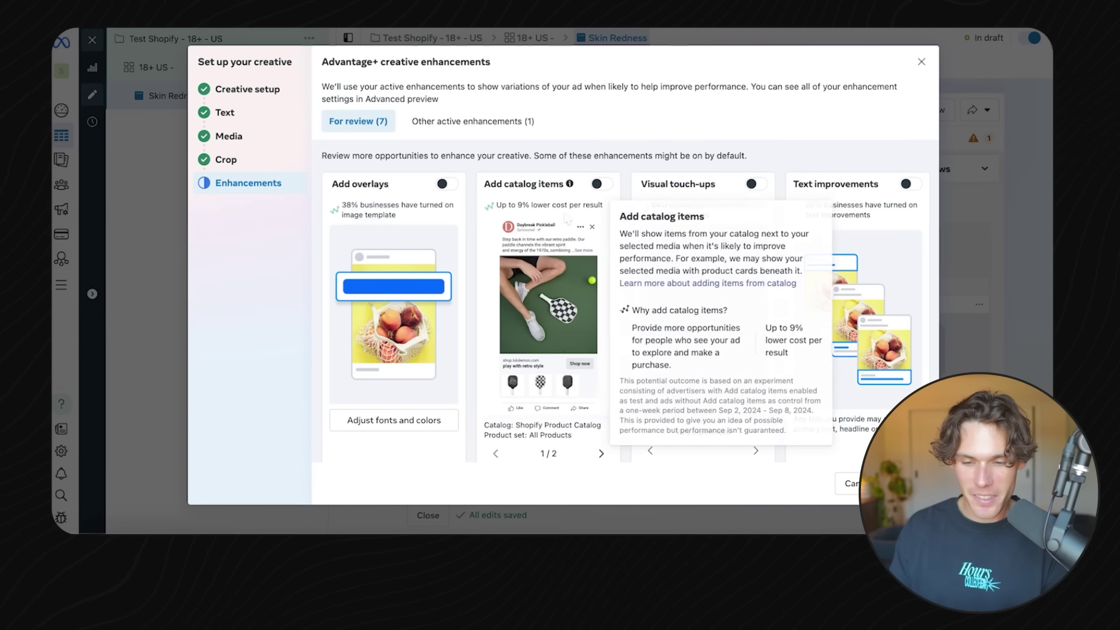
# - Review the suggested Advantage+ creative enhancements and finish the ad's creative setup
pyautogui.scroll(-5, 608, 282)
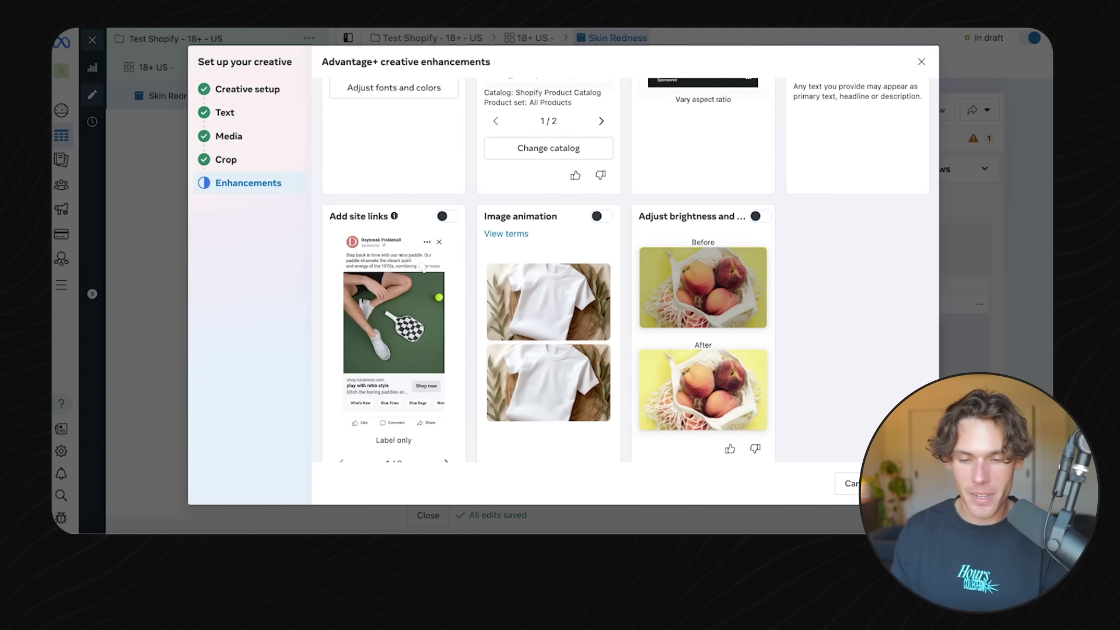
pyautogui.scroll(-1, 694, 225)
pyautogui.scroll(-1, 696, 226)
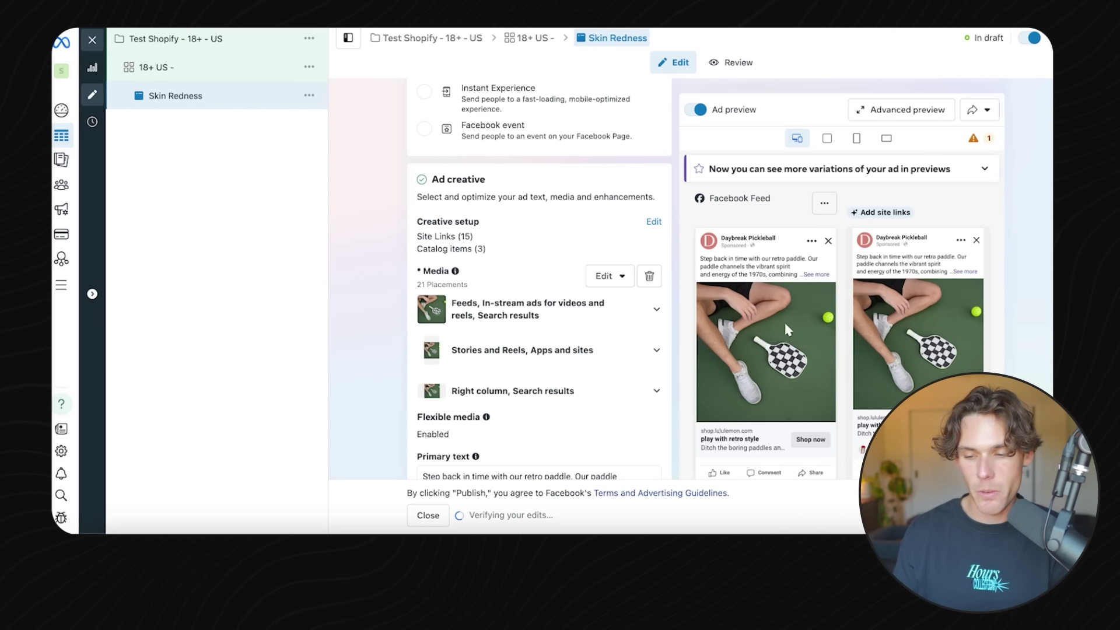
# - Check the ad's Facebook Feed preview and display the vertical placement previews
pyautogui.scroll(-2, 859, 238)
pyautogui.scroll(1, 858, 238)
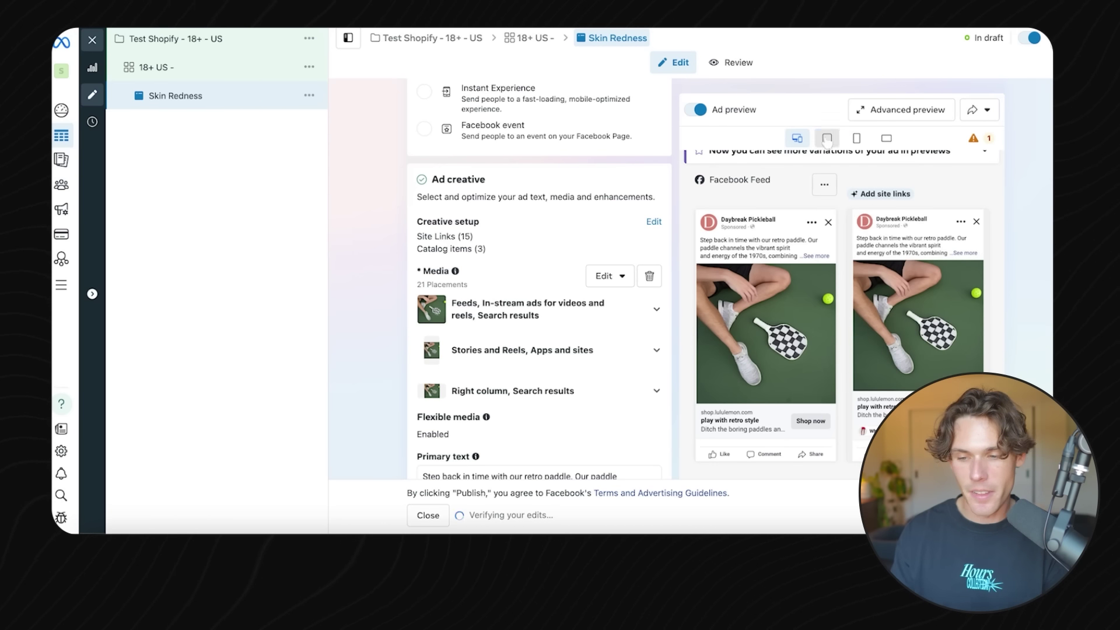
pyautogui.click(856, 138)
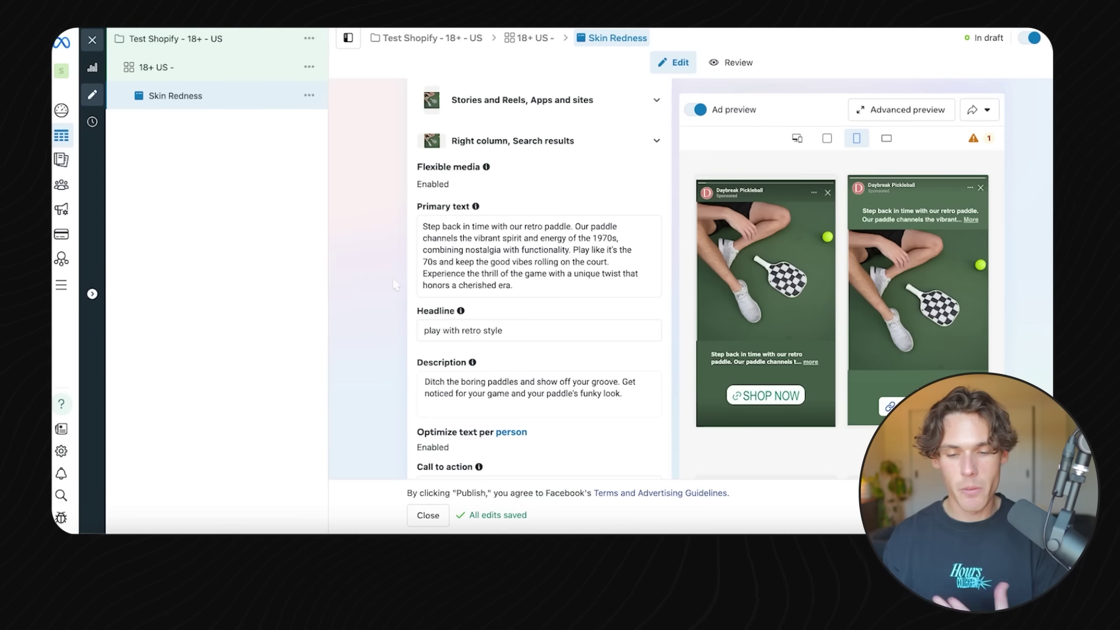
# - Look over the ad's text, info labels, promotions, Advantage+ creative, event details, languages and tracking settings
pyautogui.scroll(-5, 394, 284)
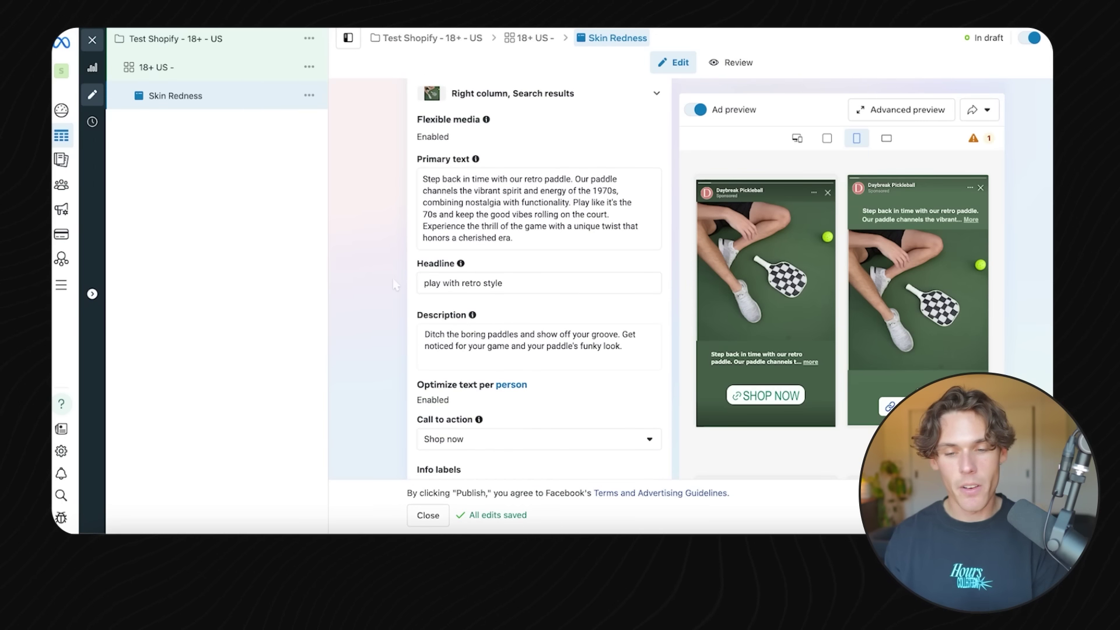
pyautogui.scroll(-3, 516, 227)
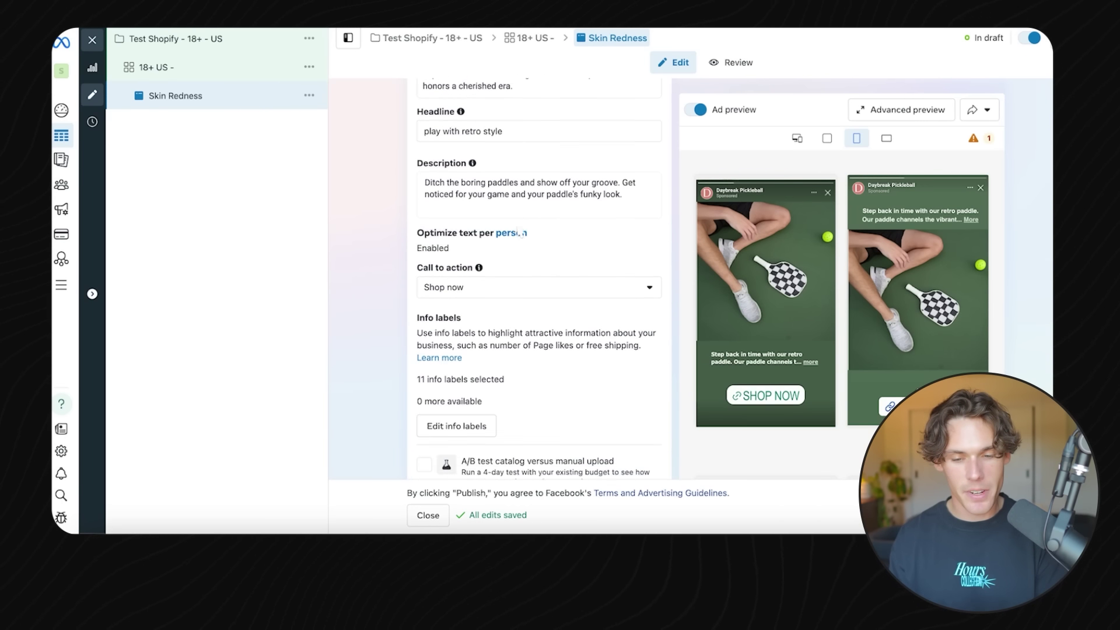
pyautogui.scroll(-4, 486, 232)
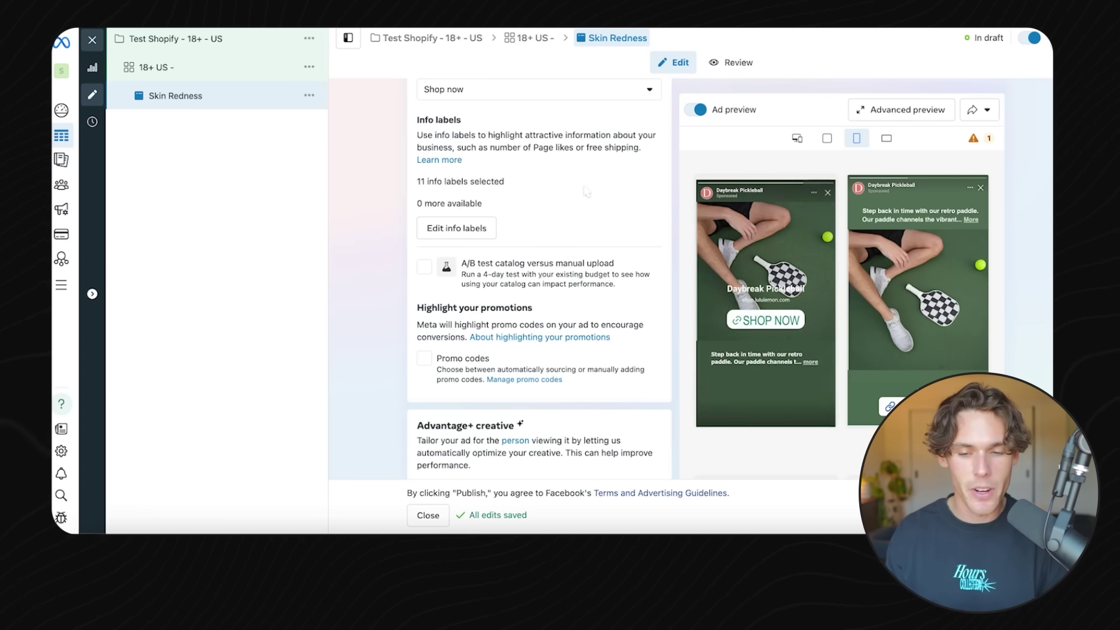
pyautogui.scroll(-2, 441, 239)
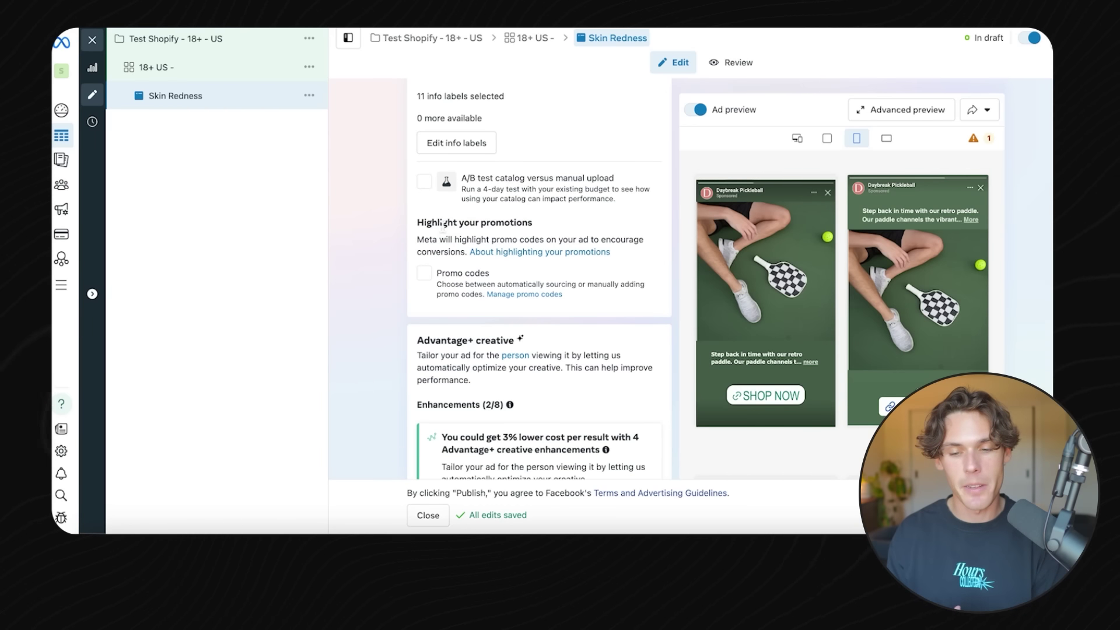
pyautogui.moveTo(443, 225); pyautogui.dragTo(510, 227)
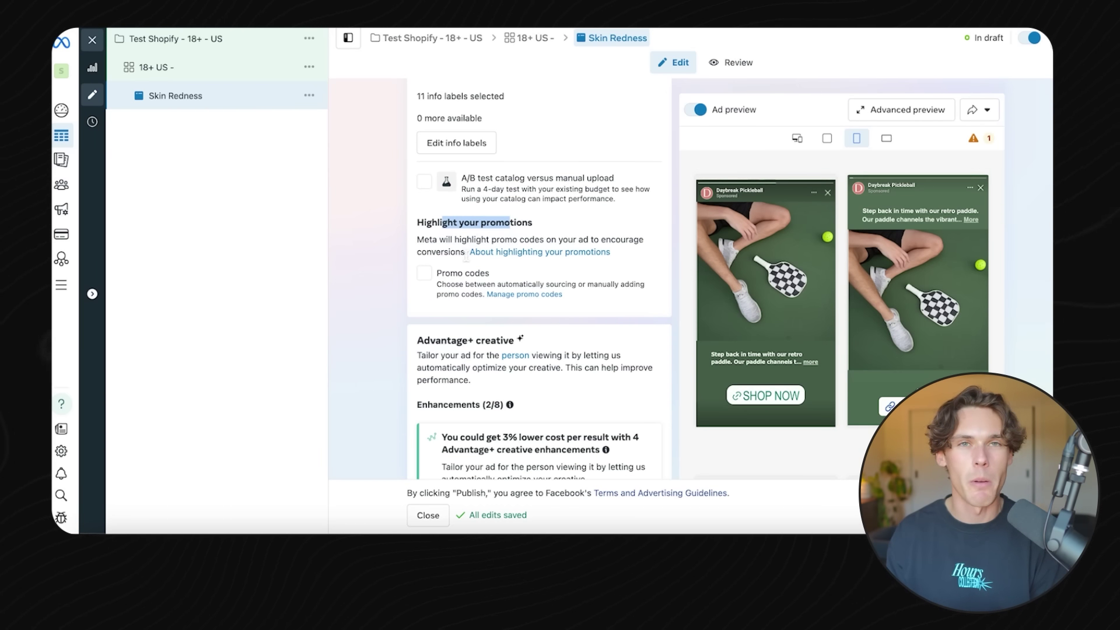
pyautogui.scroll(-5, 434, 126)
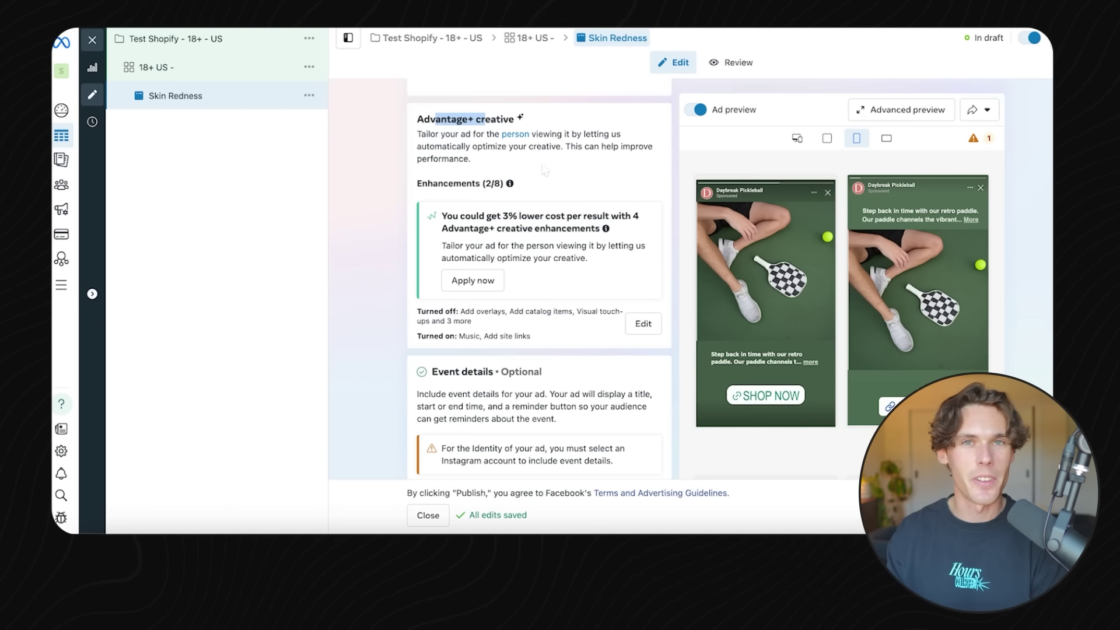
pyautogui.scroll(-1, 540, 303)
pyautogui.scroll(-3, 579, 285)
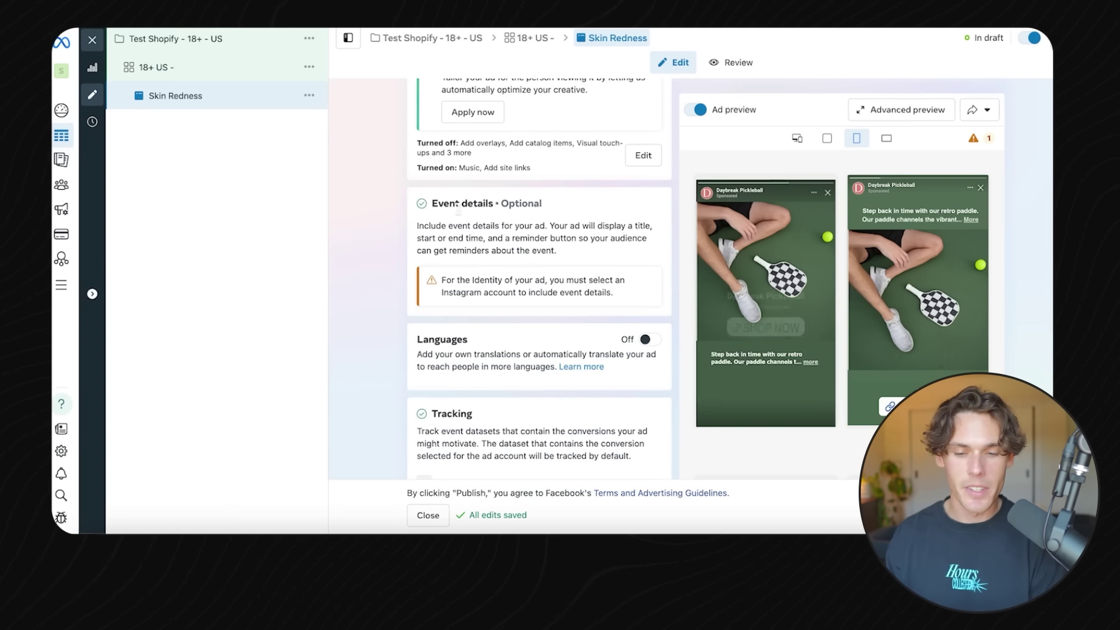
pyautogui.moveTo(495, 226); pyautogui.dragTo(532, 228)
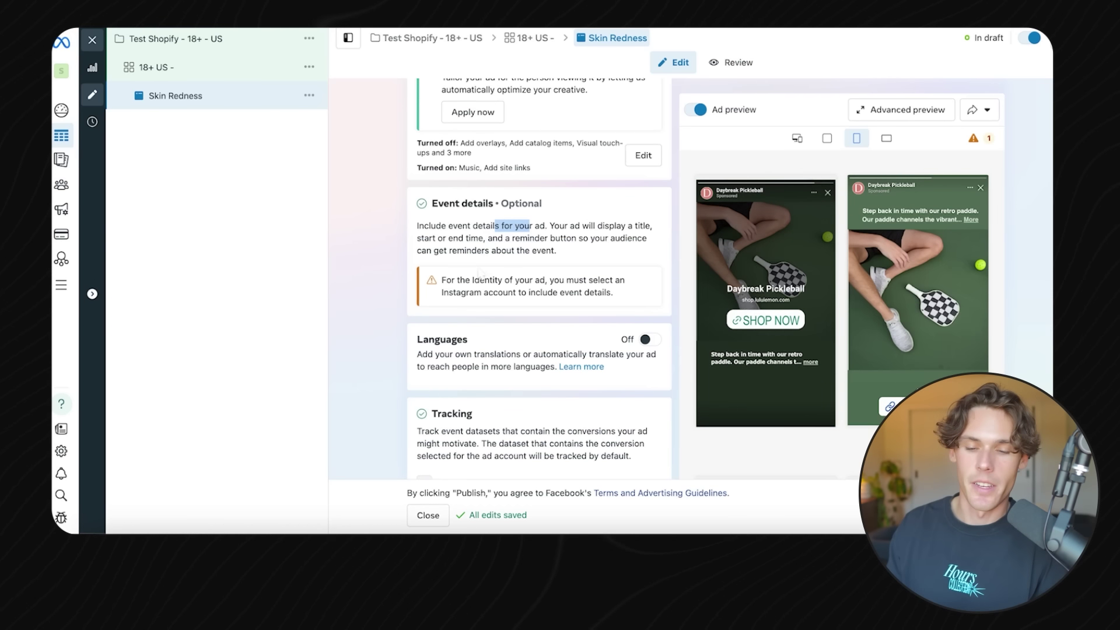
pyautogui.scroll(-3, 514, 280)
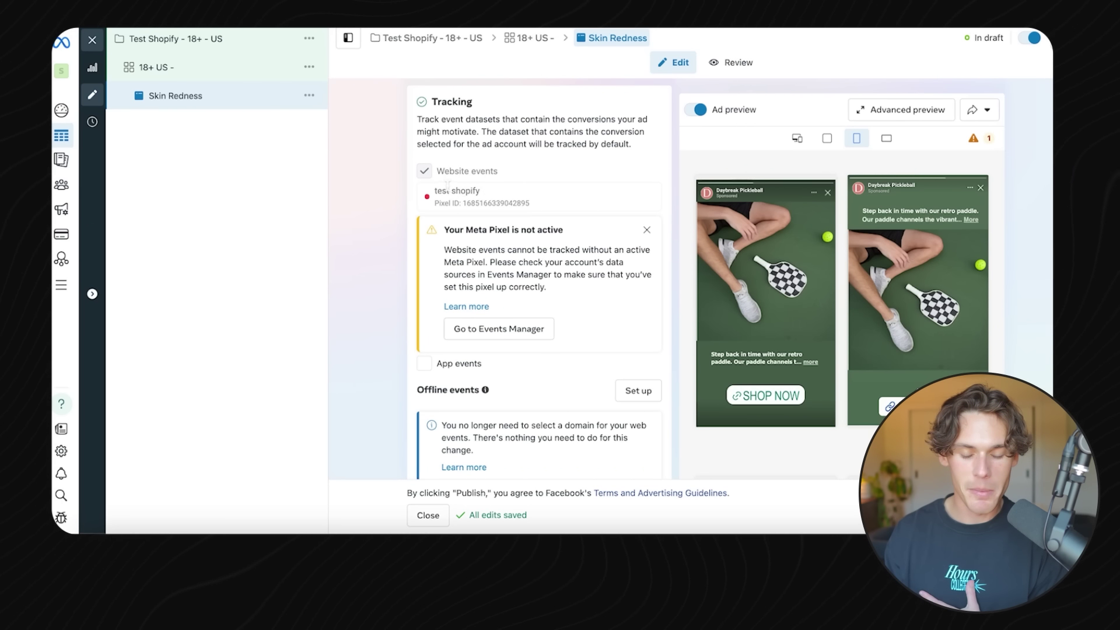
pyautogui.scroll(-1, 467, 245)
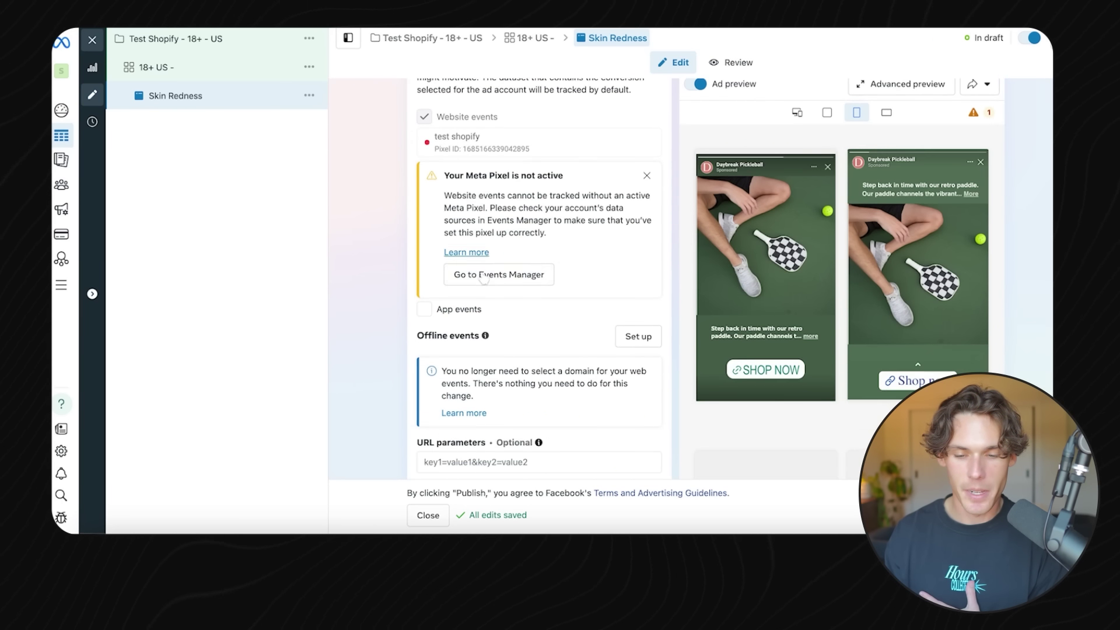
pyautogui.scroll(-1, 483, 295)
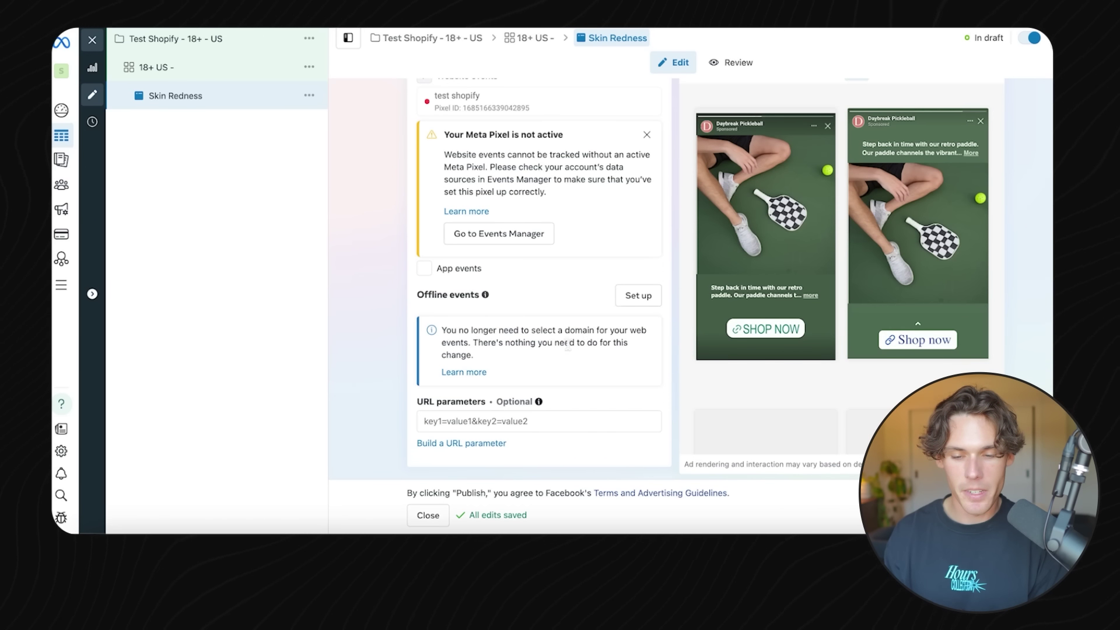
# - Start building the ad's URL parameters, with campaign source {{site_source_name}} and campaign medium {{placement}}
pyautogui.click(467, 421)
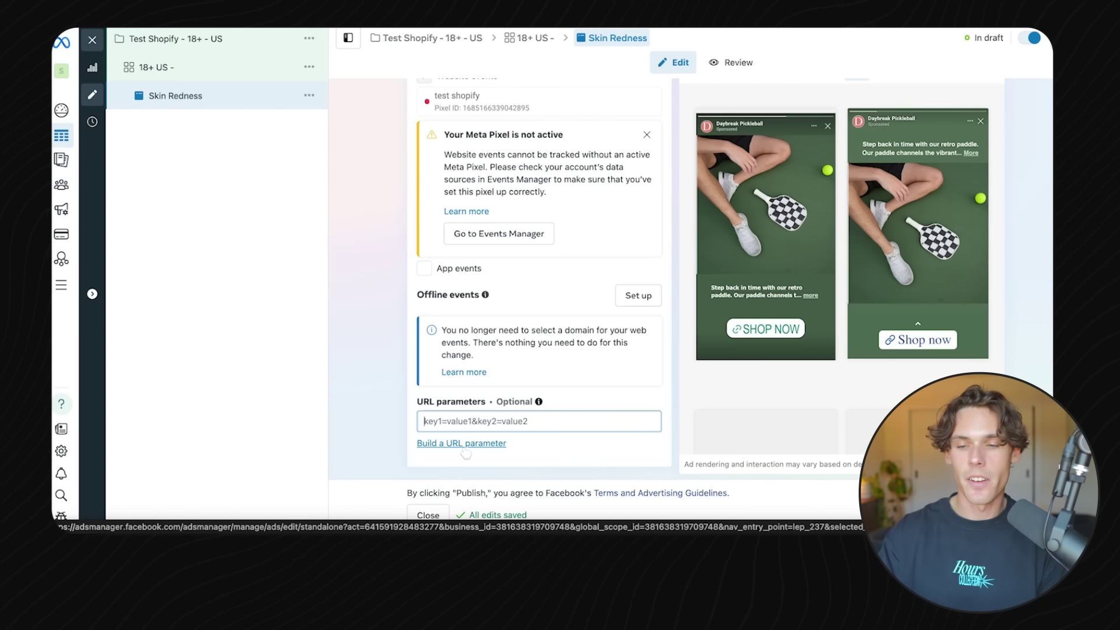
pyautogui.click(464, 446)
pyautogui.click(503, 168)
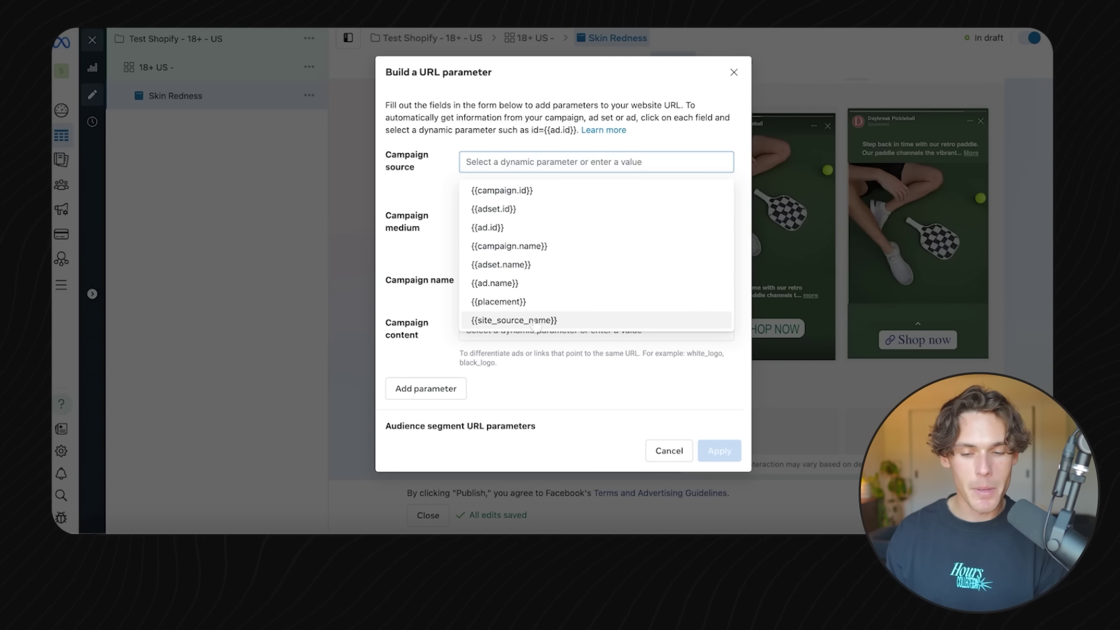
pyautogui.click(537, 322)
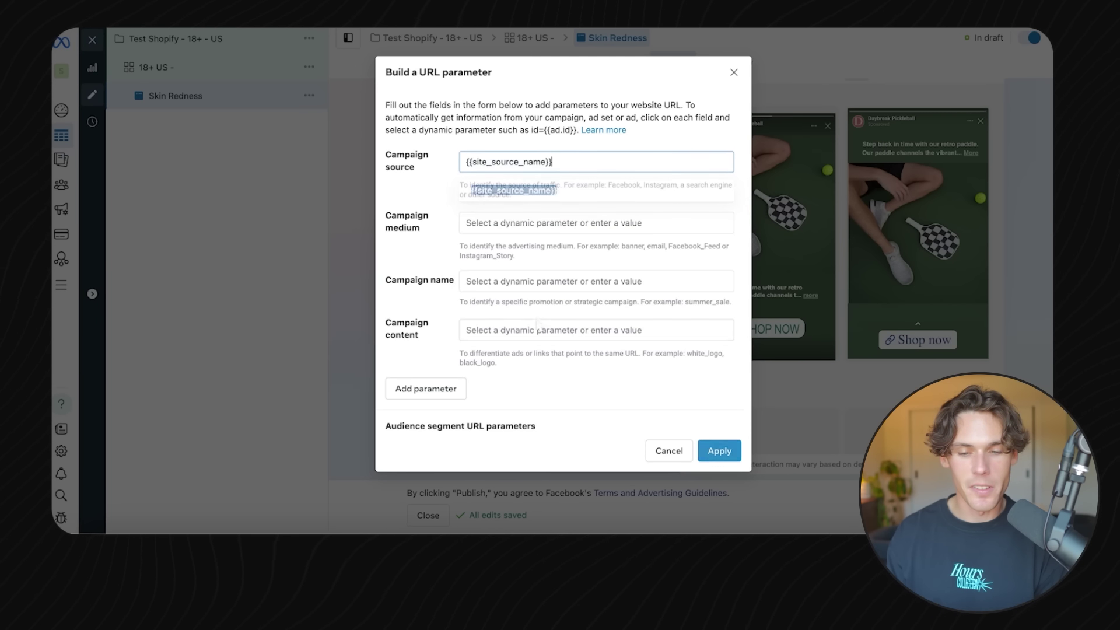
pyautogui.click(535, 223)
pyautogui.click(496, 362)
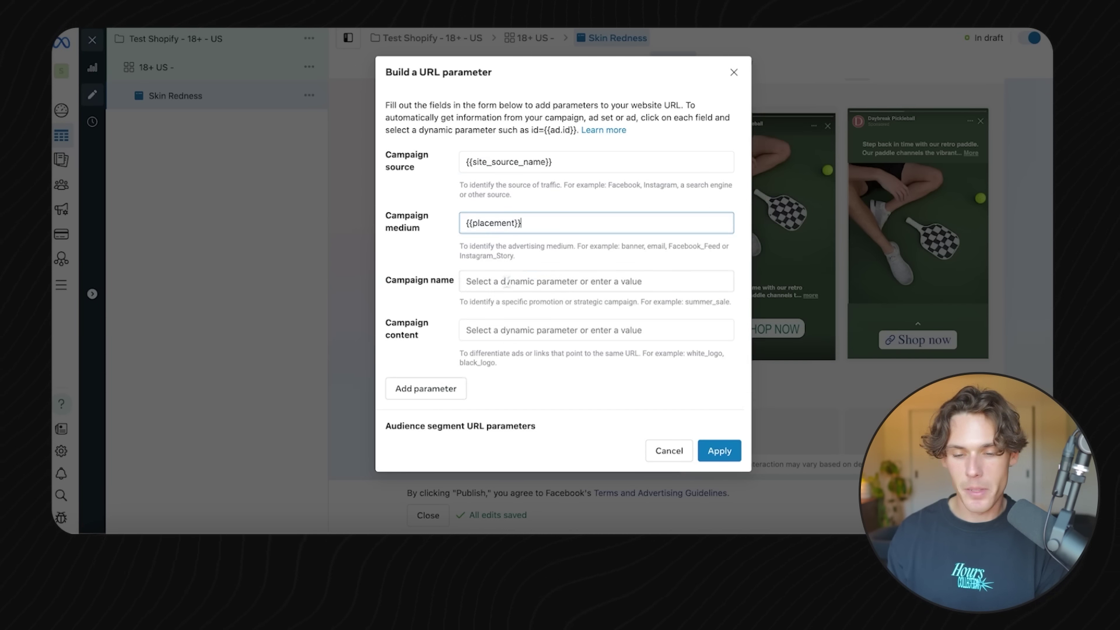
# - Set the campaign name parameter to {{campaign.name}} and campaign content to {{ad.name}}, and apply the URL parameters to the ad
pyautogui.click(506, 282)
pyautogui.click(537, 363)
pyautogui.scroll(-3, 513, 240)
pyautogui.click(513, 240)
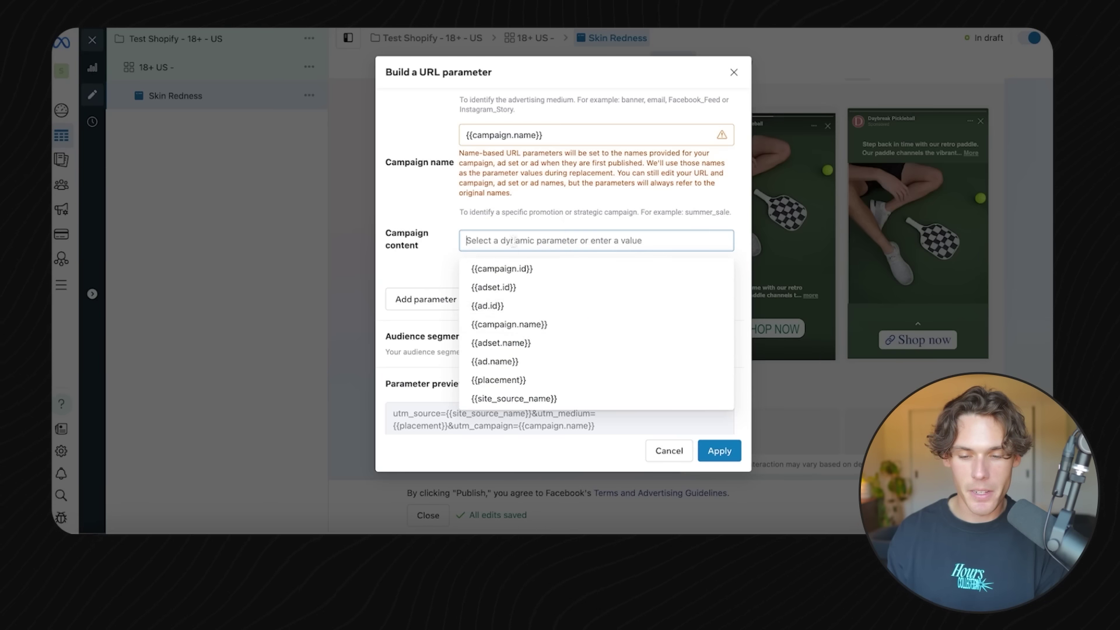
pyautogui.click(548, 363)
pyautogui.scroll(3, 550, 298)
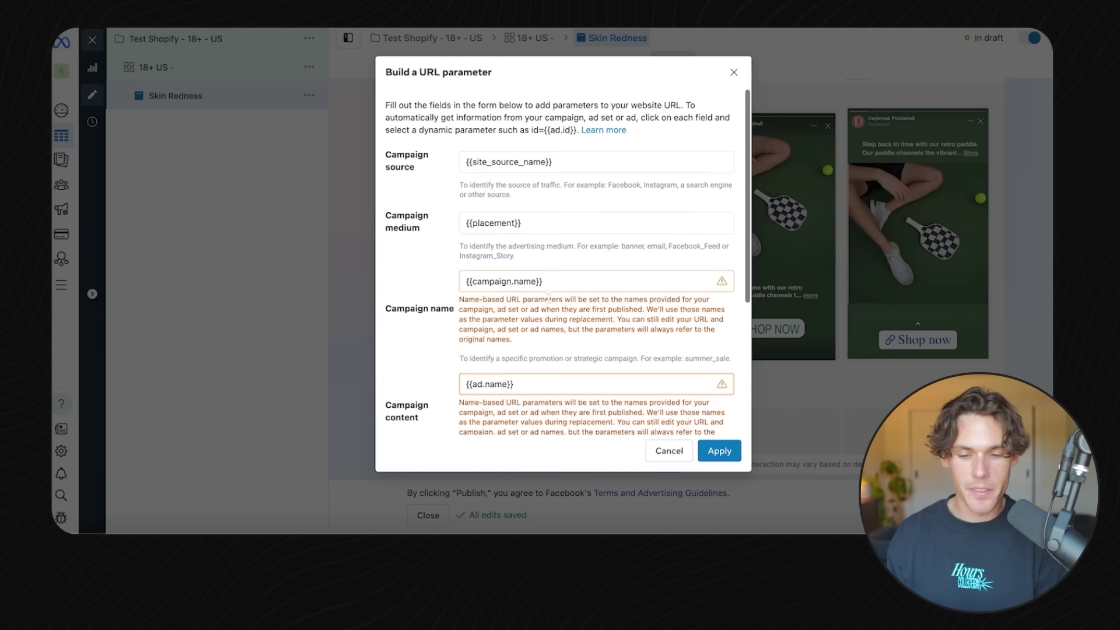
pyautogui.scroll(-5, 549, 298)
pyautogui.click(718, 451)
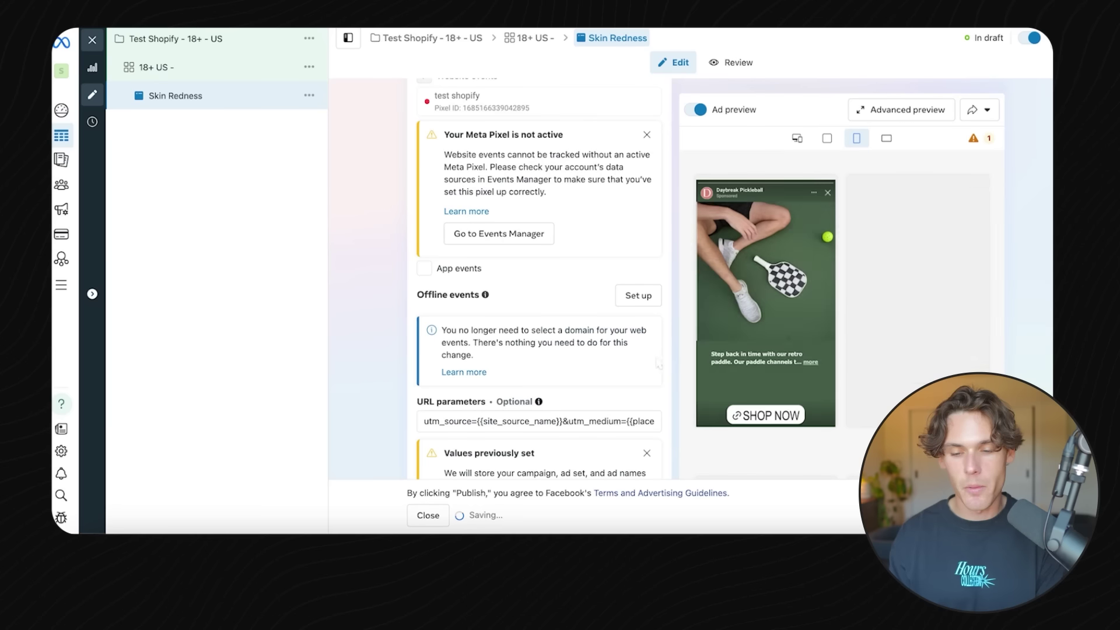